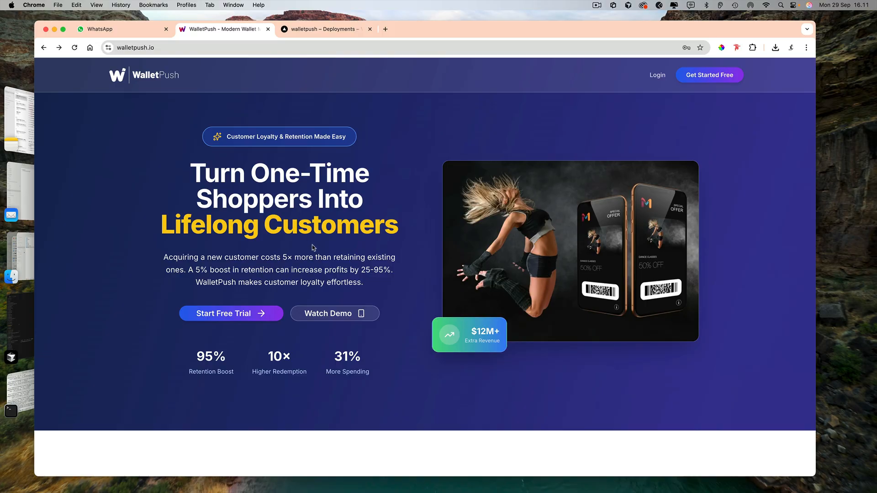
Look through the WalletPush homepage from the hero section to the pricing plans and return to its start
{"action": "scroll", "coordinate": [310, 245], "scroll_direction": "down", "scroll_amount": 2}
{"action": "scroll", "coordinate": [312, 245], "scroll_direction": "down", "scroll_amount": 5}
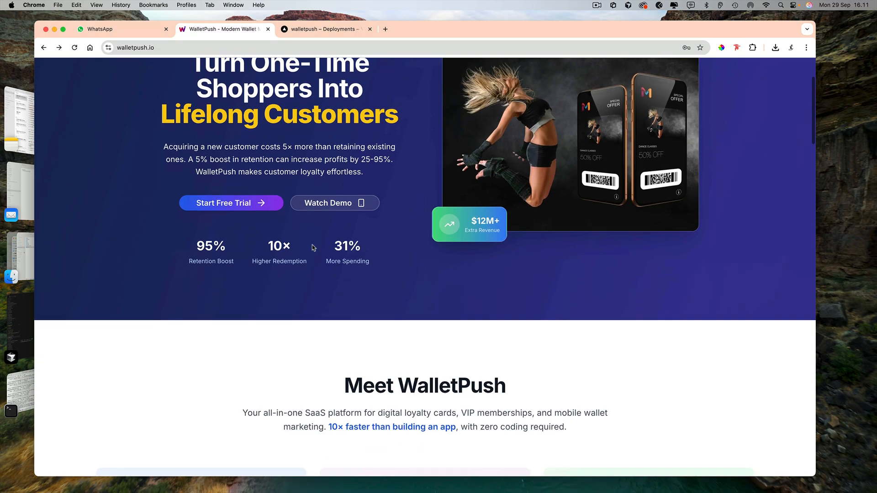
{"action": "scroll", "coordinate": [312, 248], "scroll_direction": "down", "scroll_amount": 9}
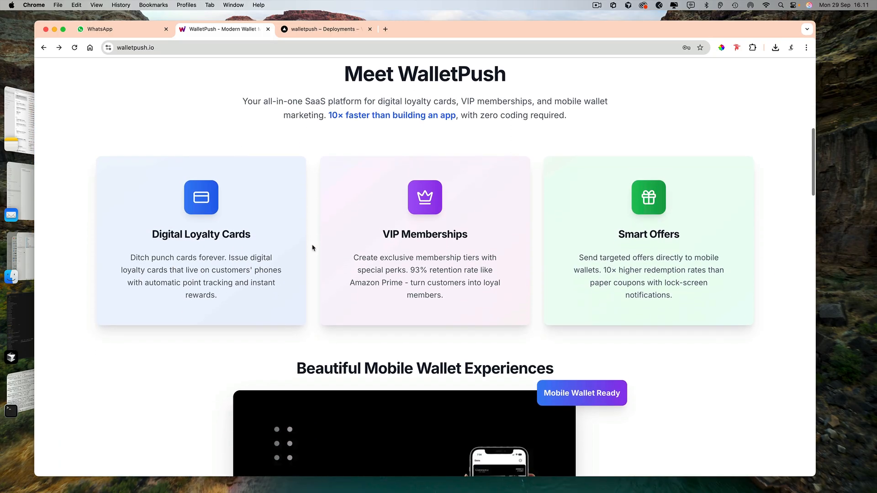
{"action": "scroll", "coordinate": [313, 248], "scroll_direction": "down", "scroll_amount": 8}
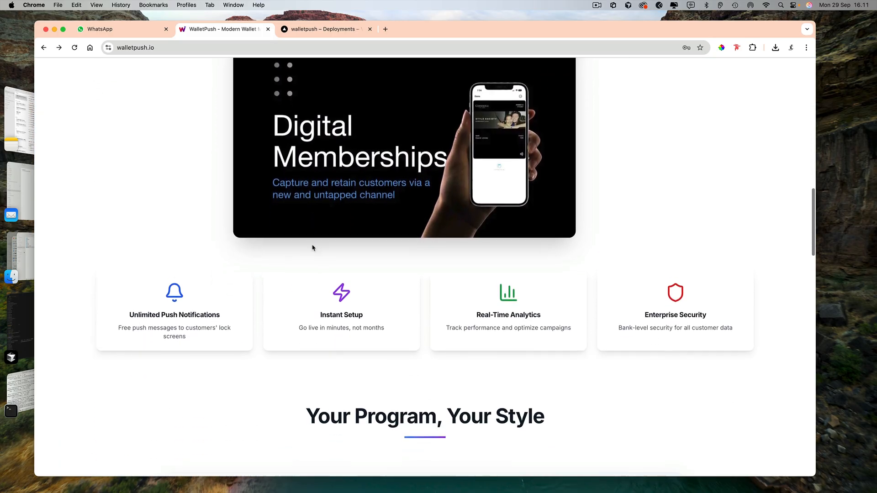
{"action": "scroll", "coordinate": [313, 247], "scroll_direction": "down", "scroll_amount": 7}
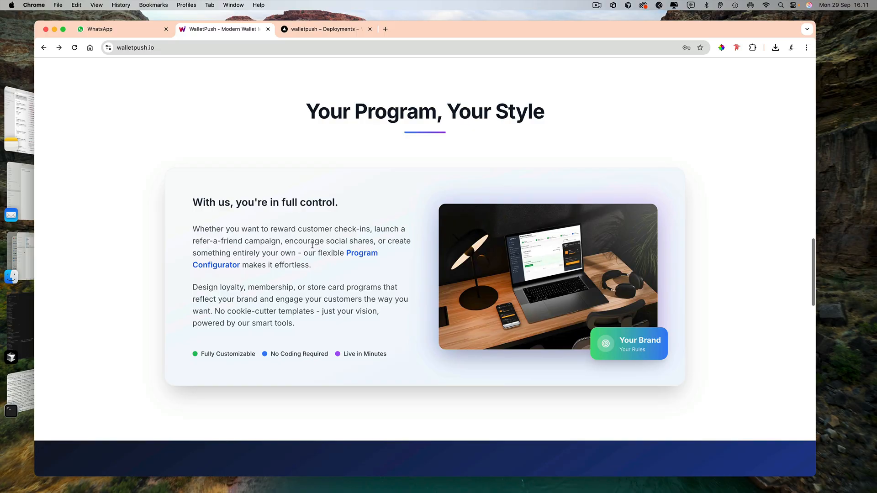
{"action": "scroll", "coordinate": [312, 248], "scroll_direction": "down", "scroll_amount": 5}
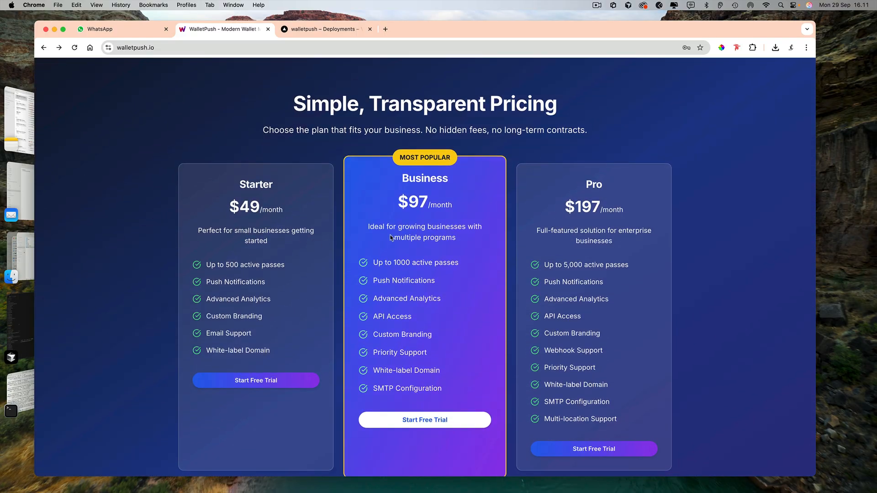
{"action": "scroll", "coordinate": [391, 238], "scroll_direction": "down", "scroll_amount": 5}
{"action": "scroll", "coordinate": [391, 237], "scroll_direction": "up", "scroll_amount": 9}
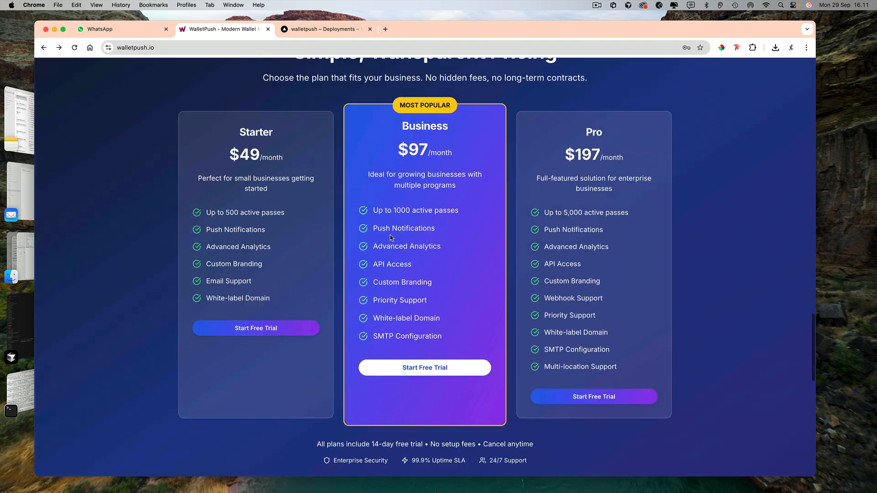
{"action": "scroll", "coordinate": [391, 237], "scroll_direction": "up", "scroll_amount": 15}
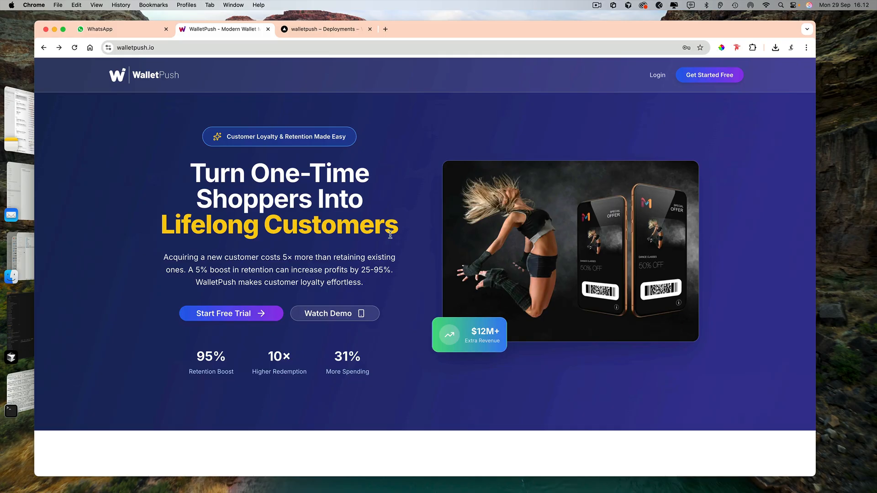
Sign in to the business account with the prefilled credentials and open the My Profile page
{"action": "left_click", "coordinate": [655, 77]}
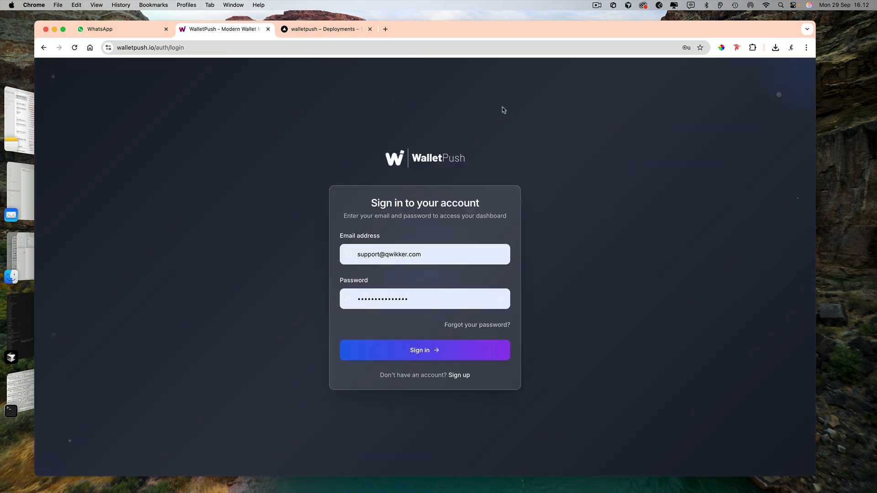
{"action": "left_click", "coordinate": [395, 351]}
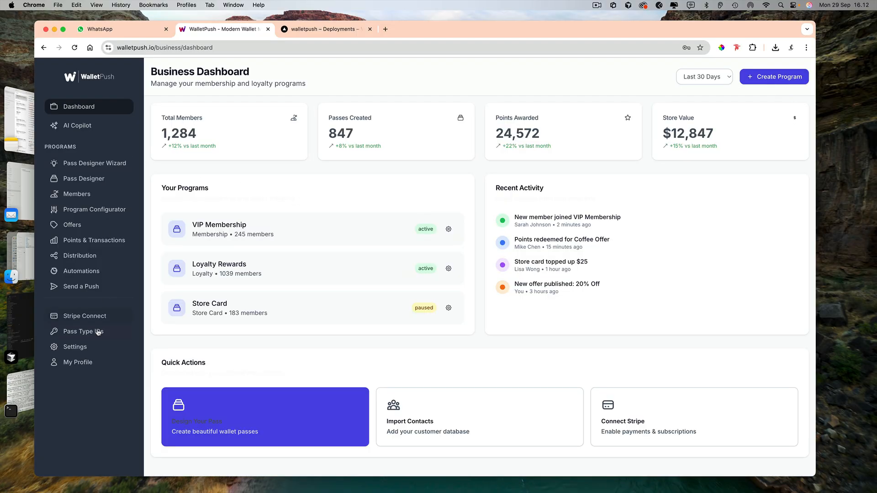
{"action": "left_click", "coordinate": [73, 362]}
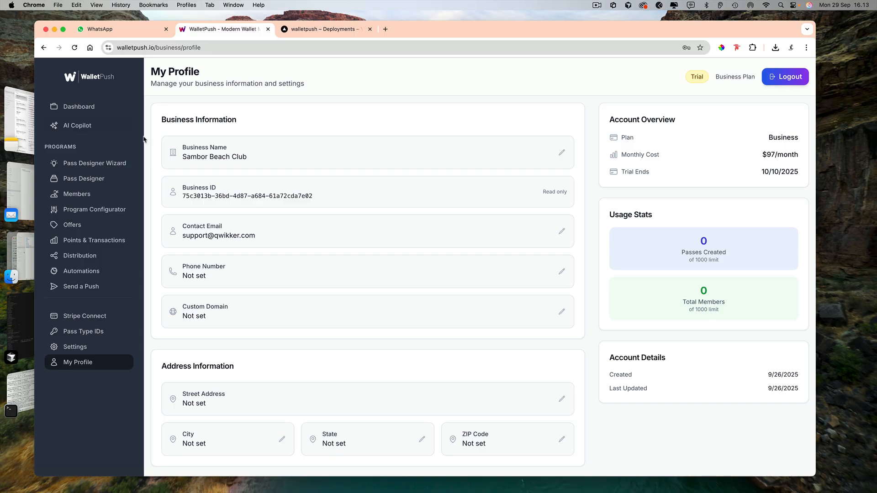
Open the AI Copilot page and read through it to the website URL form
{"action": "left_click", "coordinate": [97, 133]}
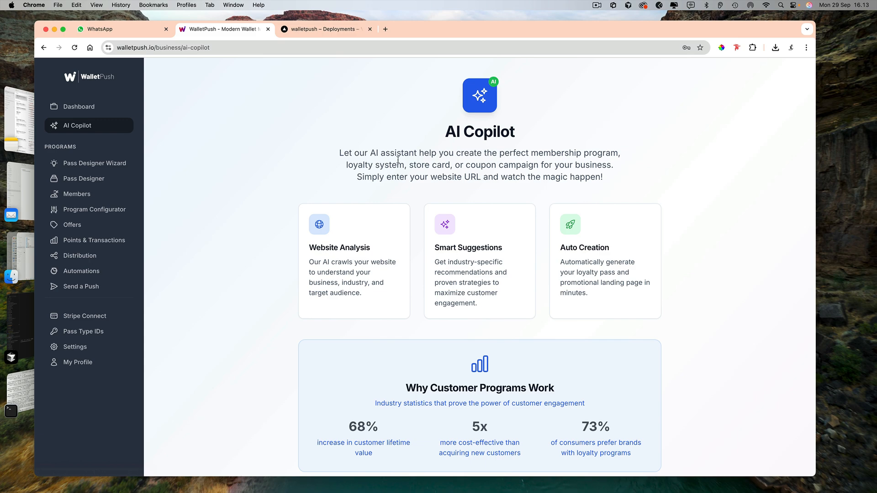
{"action": "scroll", "coordinate": [397, 159], "scroll_direction": "down", "scroll_amount": 3}
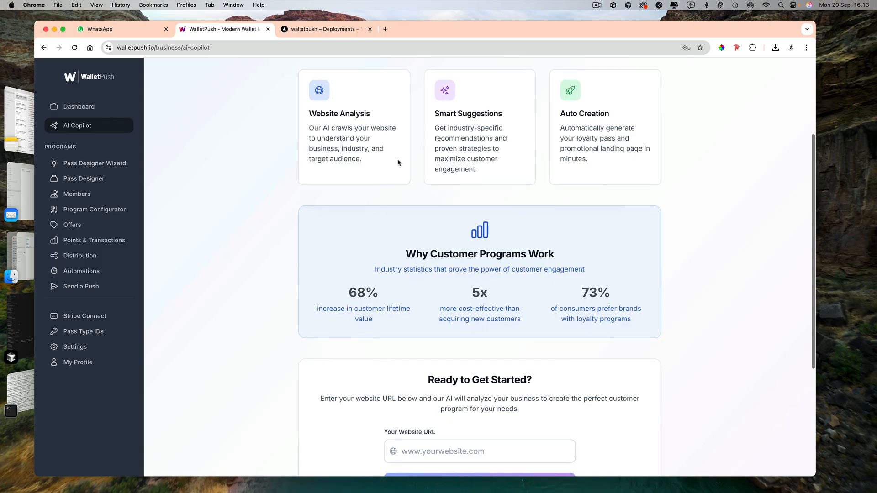
{"action": "scroll", "coordinate": [398, 162], "scroll_direction": "down", "scroll_amount": 3}
{"action": "scroll", "coordinate": [398, 162], "scroll_direction": "down", "scroll_amount": 2}
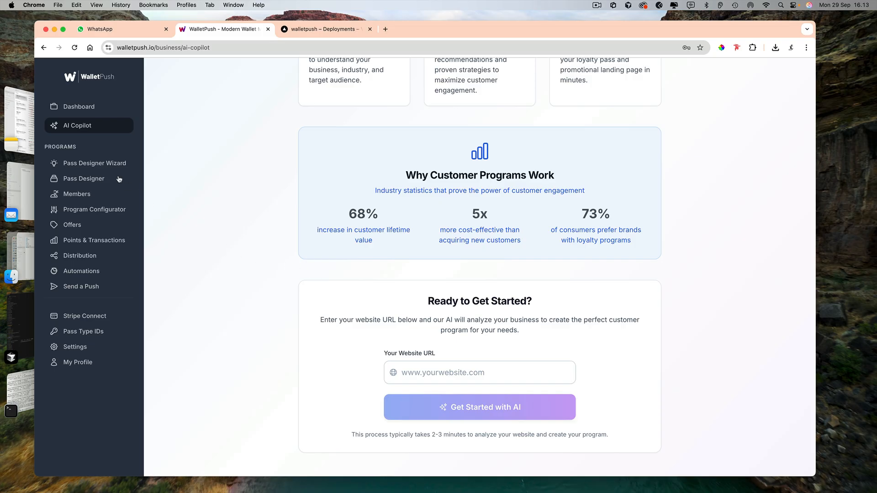
Load the Sambor Beach Club template in Pass Designer and view its appearance settings and both sides of the pass
{"action": "left_click", "coordinate": [85, 180]}
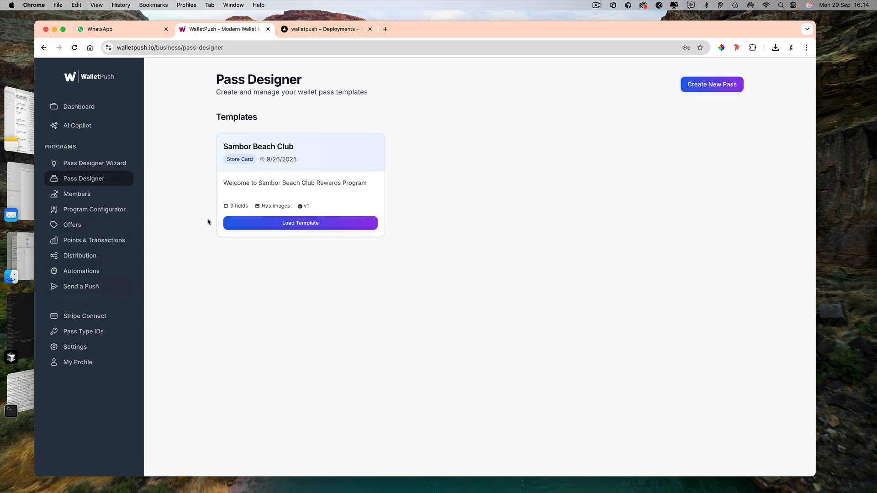
{"action": "left_click", "coordinate": [289, 229]}
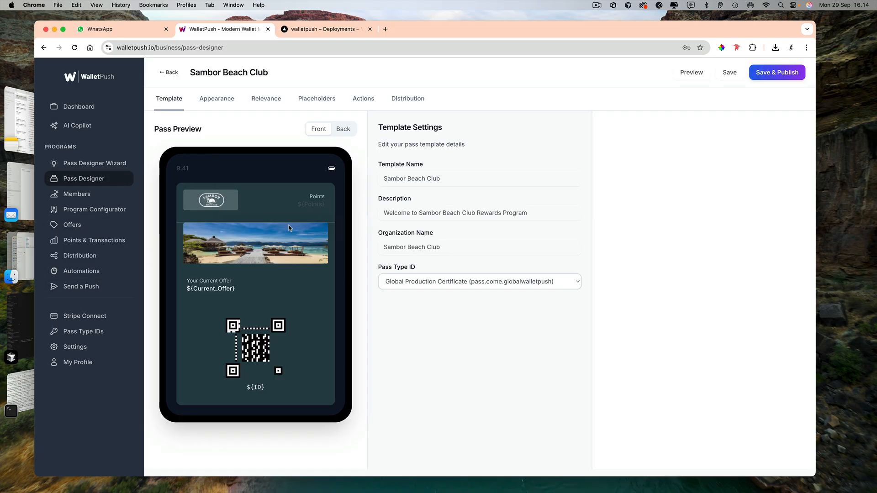
{"action": "left_click", "coordinate": [221, 101]}
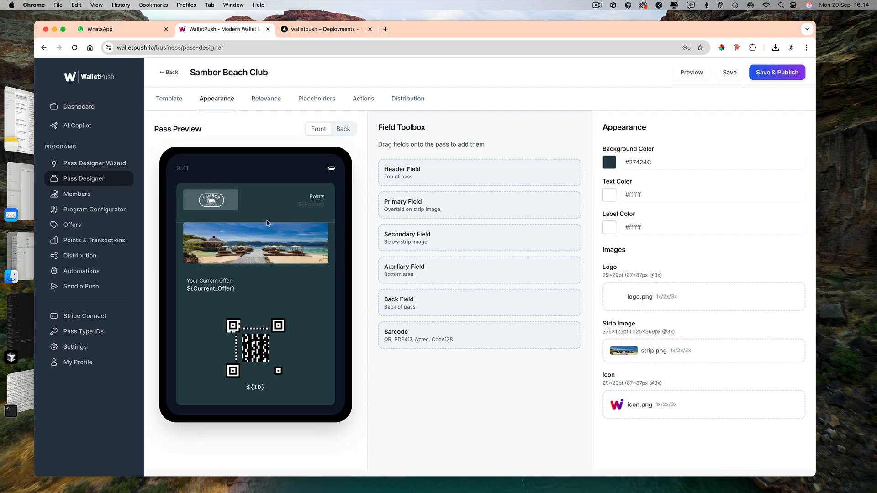
{"action": "left_click", "coordinate": [343, 128]}
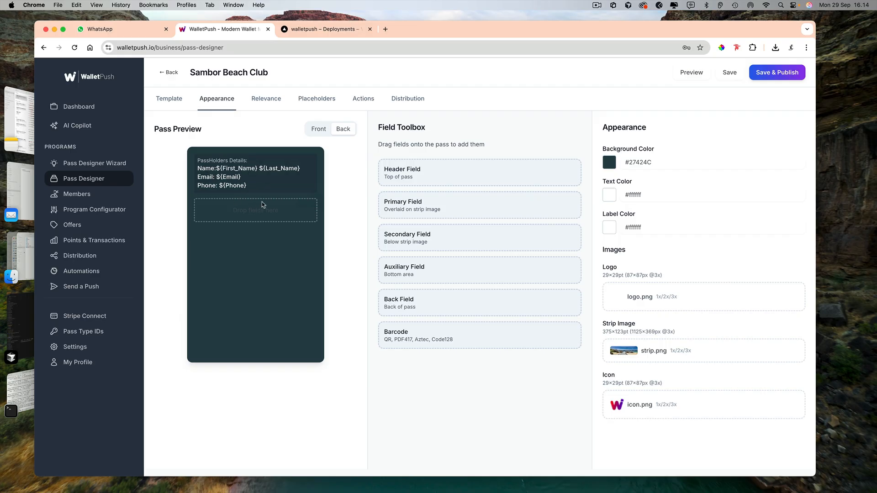
{"action": "left_click", "coordinate": [318, 129]}
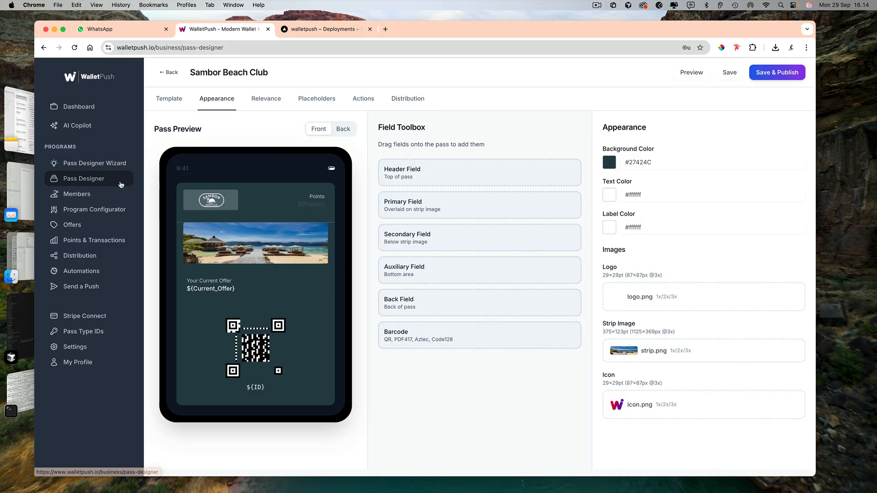
Open the Distribution page, check the new landing page form, and show the saved landing pages
{"action": "left_click", "coordinate": [81, 257]}
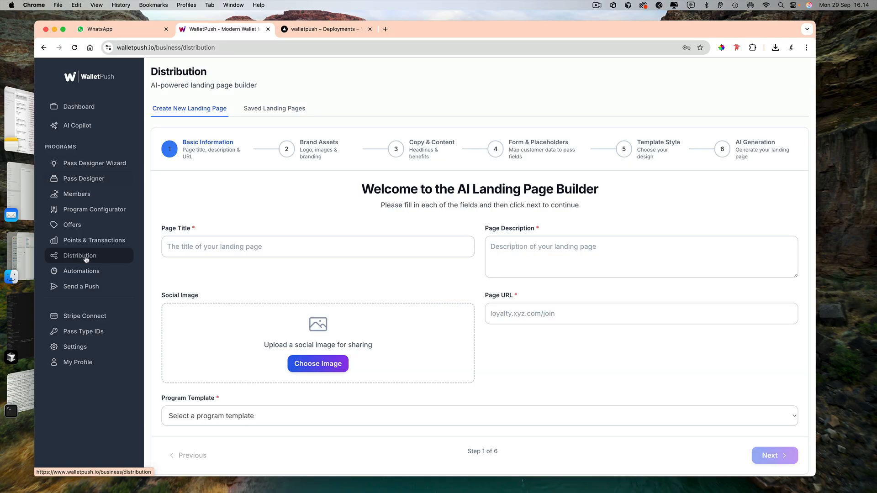
{"action": "left_click", "coordinate": [254, 114]}
{"action": "left_click", "coordinate": [212, 114]}
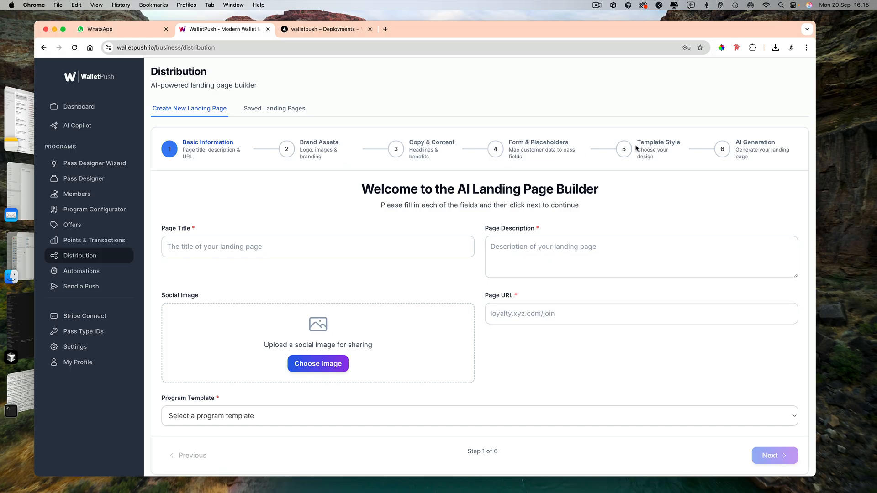
{"action": "left_click", "coordinate": [278, 110]}
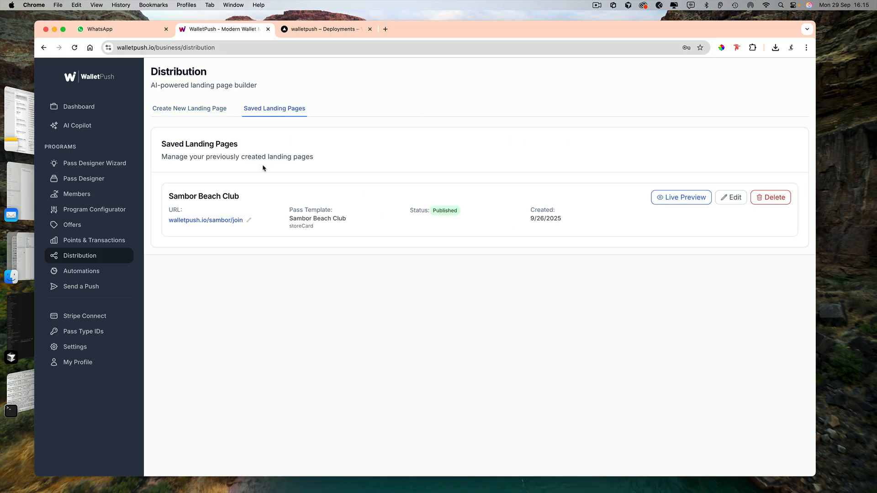
Open the live Sambor Beach Club landing page and examine its sign-up form and benefits section
{"action": "left_click", "coordinate": [229, 221]}
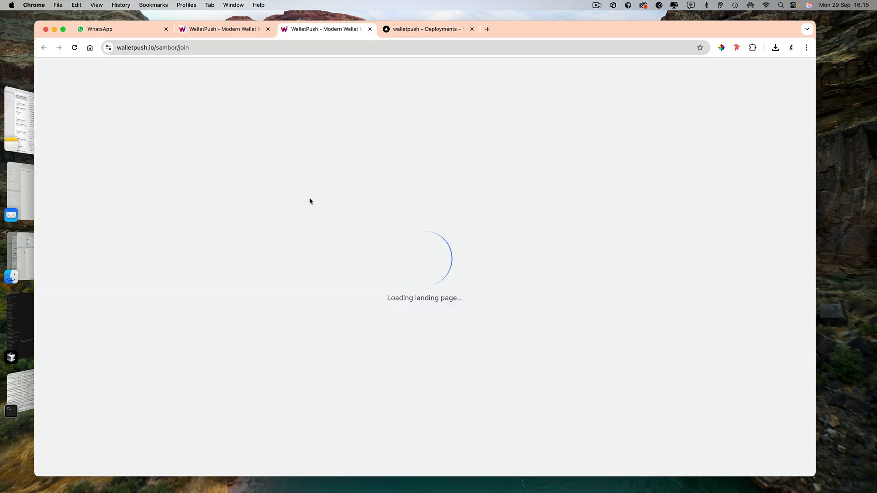
{"action": "scroll", "coordinate": [299, 193], "scroll_direction": "down", "scroll_amount": 3}
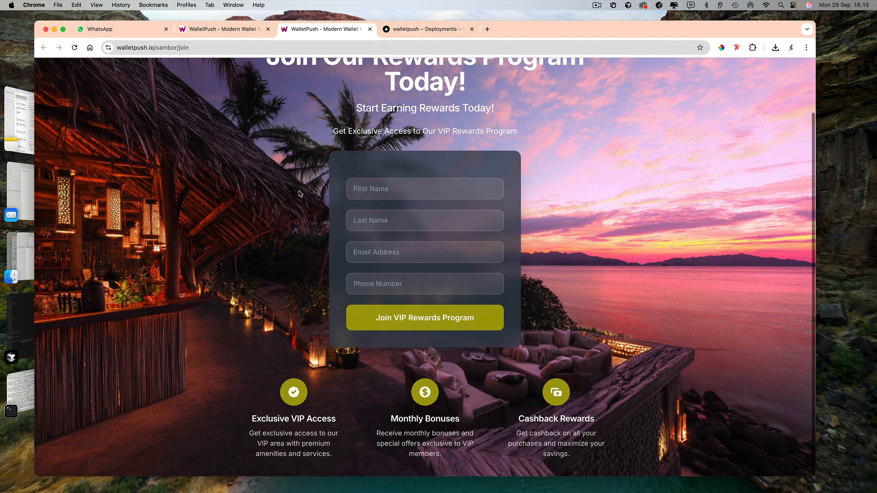
{"action": "scroll", "coordinate": [299, 193], "scroll_direction": "up", "scroll_amount": 3}
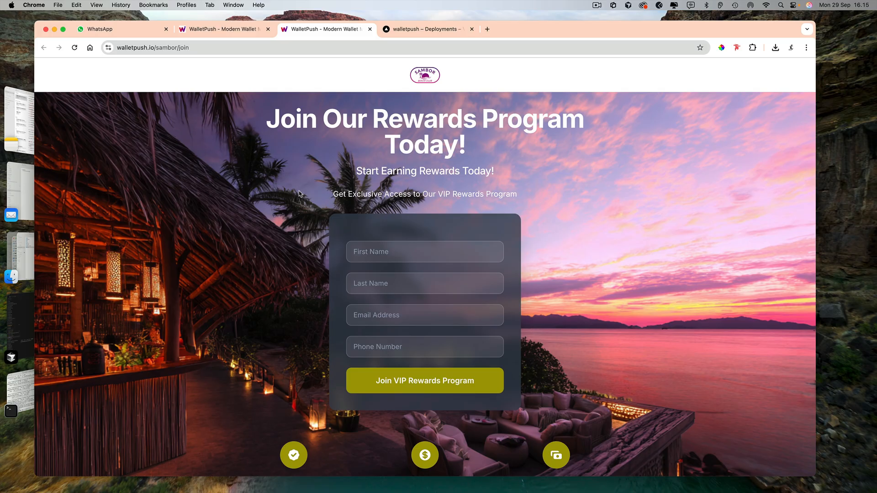
{"action": "scroll", "coordinate": [299, 194], "scroll_direction": "down", "scroll_amount": 3}
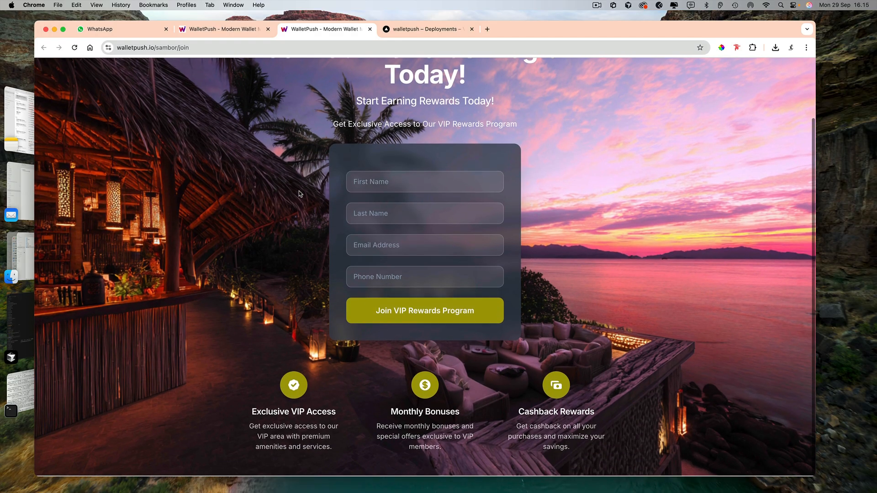
{"action": "scroll", "coordinate": [299, 194], "scroll_direction": "up", "scroll_amount": 3}
{"action": "scroll", "coordinate": [316, 195], "scroll_direction": "down", "scroll_amount": 1}
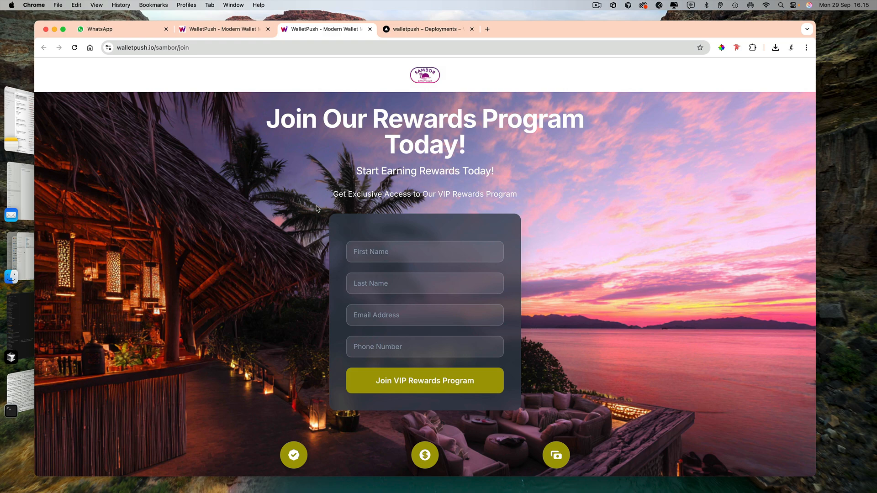
Return to the business dashboard and open the existing Sambor Beach Club program for editing in the Program Configurator
{"action": "left_click", "coordinate": [201, 30]}
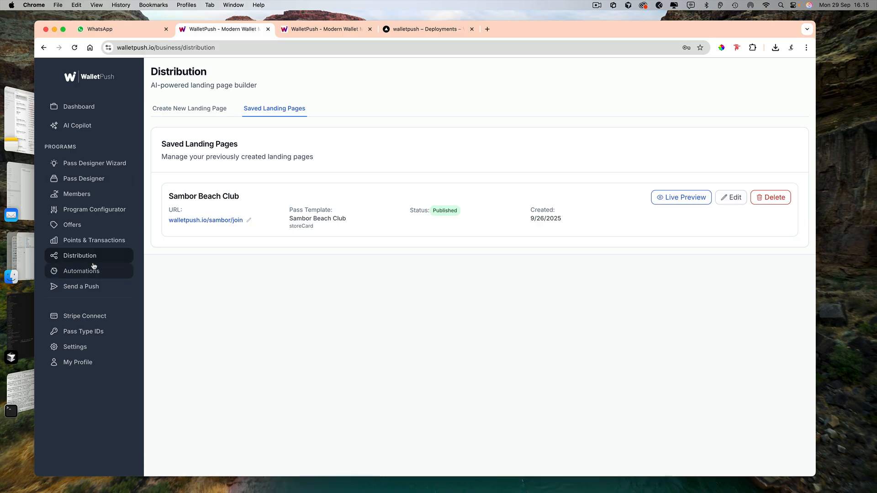
{"action": "left_click", "coordinate": [79, 213]}
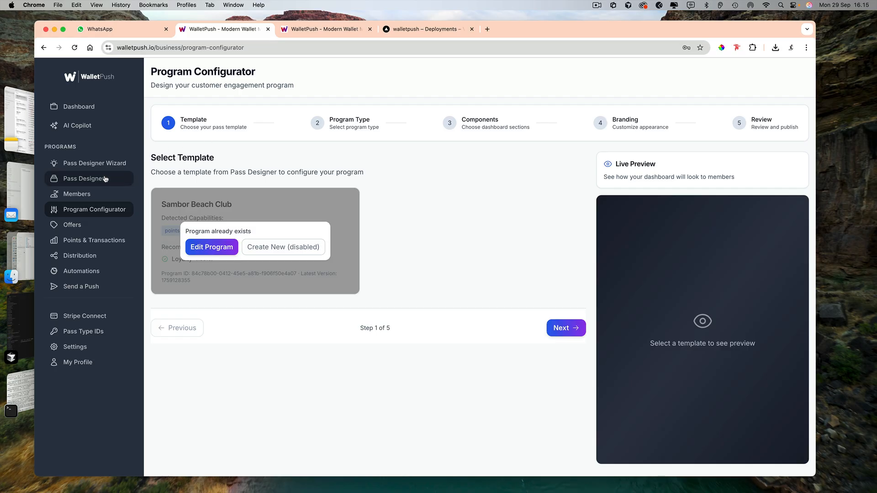
{"action": "left_click", "coordinate": [202, 251]}
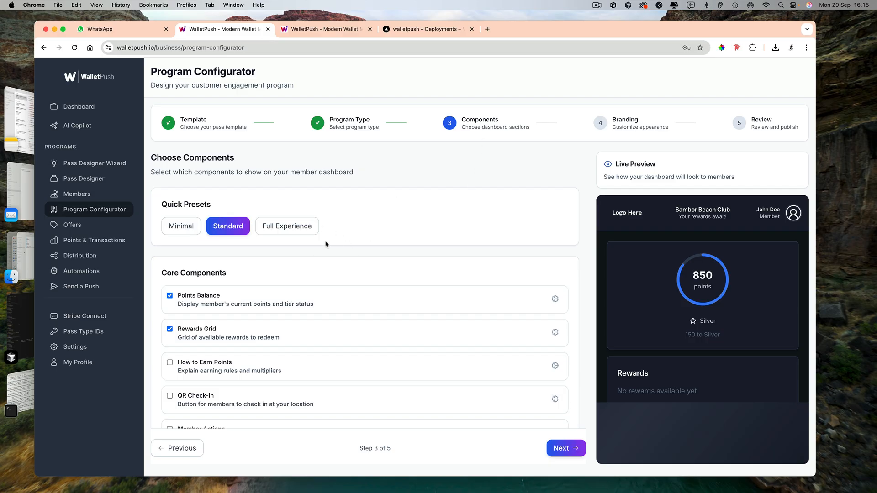
Disable the Points Balance, Rewards Grid, Active Offers and Recent Activity components of the member dashboard
{"action": "left_click", "coordinate": [170, 296]}
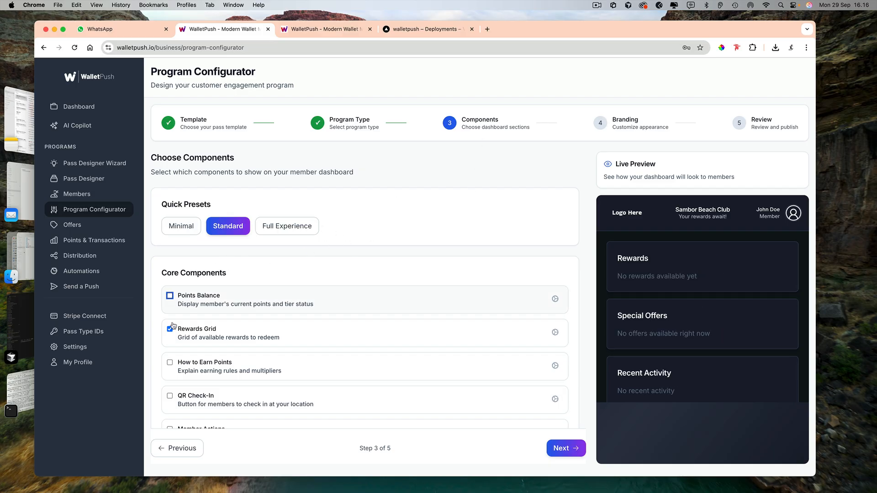
{"action": "left_click", "coordinate": [170, 330]}
{"action": "scroll", "coordinate": [171, 347], "scroll_direction": "down", "scroll_amount": 5}
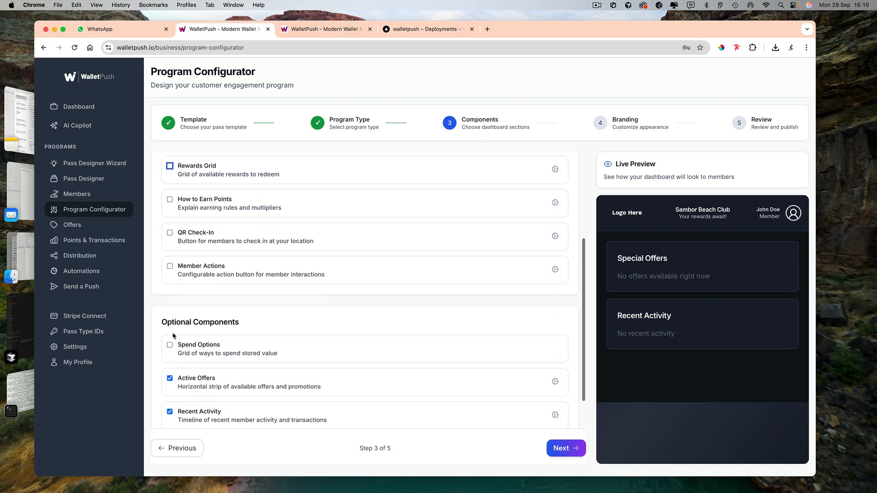
{"action": "left_click", "coordinate": [170, 371]}
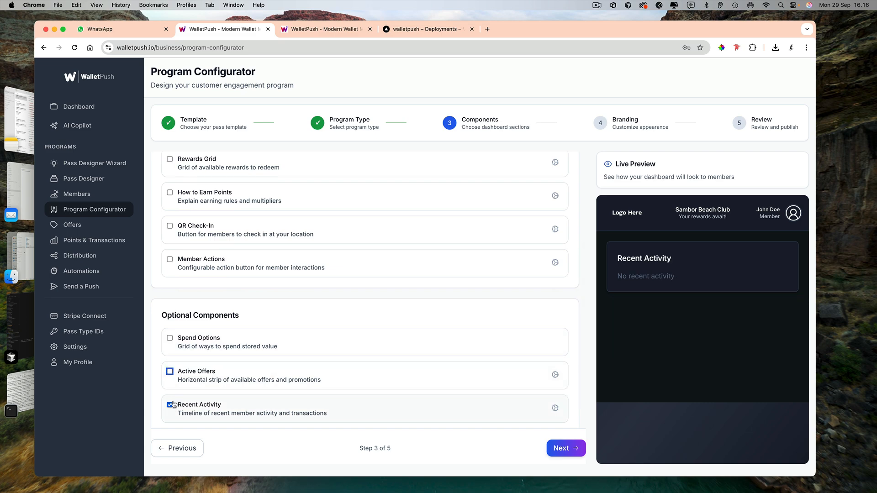
{"action": "left_click", "coordinate": [170, 406]}
{"action": "scroll", "coordinate": [230, 361], "scroll_direction": "down", "scroll_amount": 3}
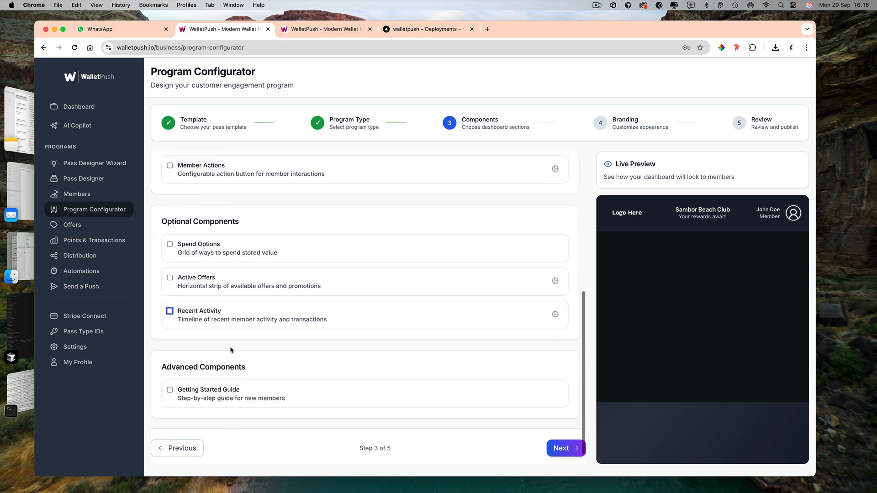
Enable the Points Balance core component again for the member dashboard
{"action": "scroll", "coordinate": [231, 350], "scroll_direction": "up", "scroll_amount": 10}
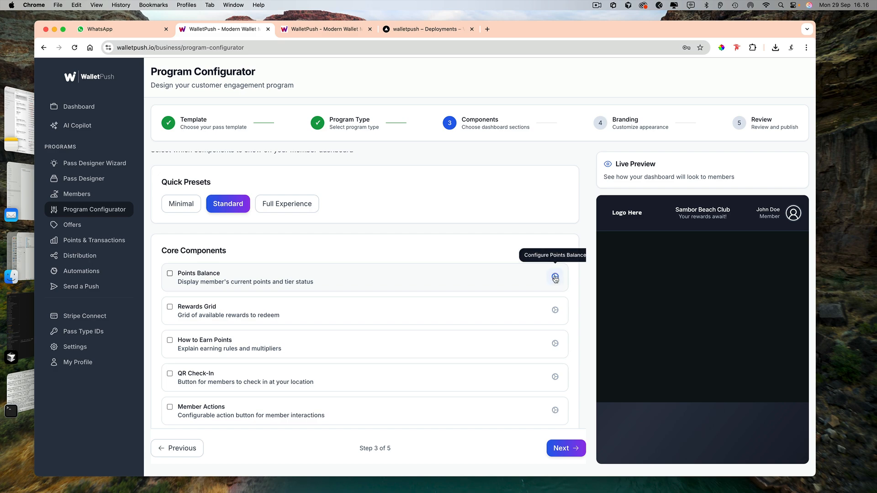
{"action": "left_click", "coordinate": [169, 274]}
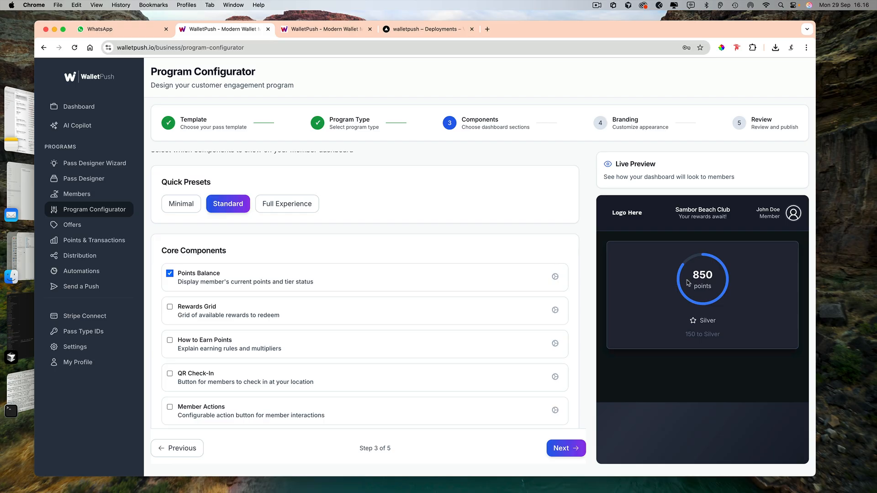
Set the Points Balance gauge style to Bar and turn on the tier badge and progress to next tier
{"action": "left_click", "coordinate": [555, 277]}
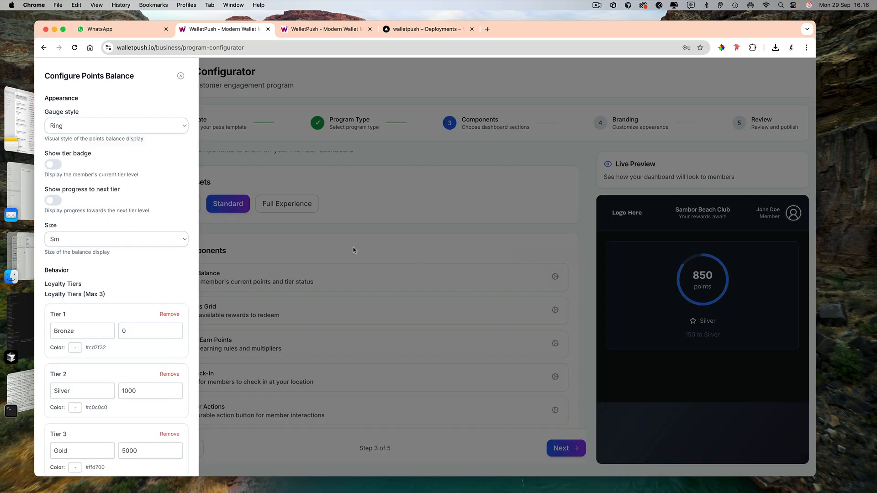
{"action": "left_click", "coordinate": [69, 130]}
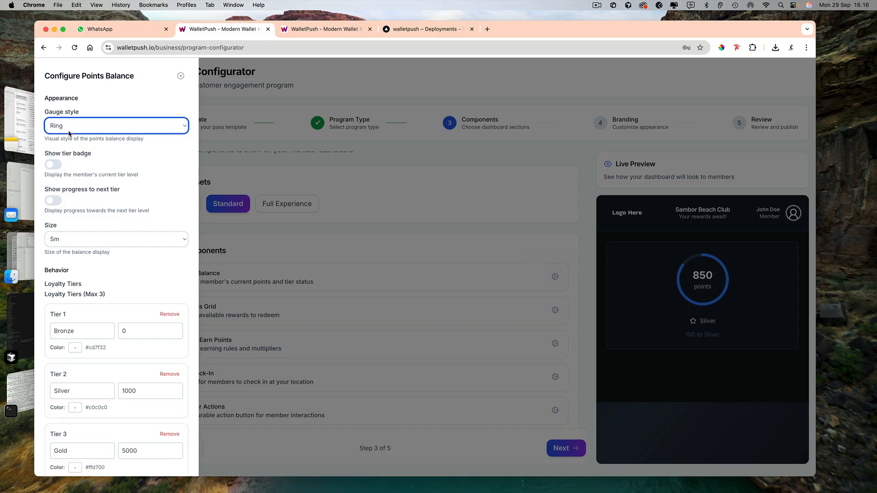
{"action": "left_click", "coordinate": [65, 146]}
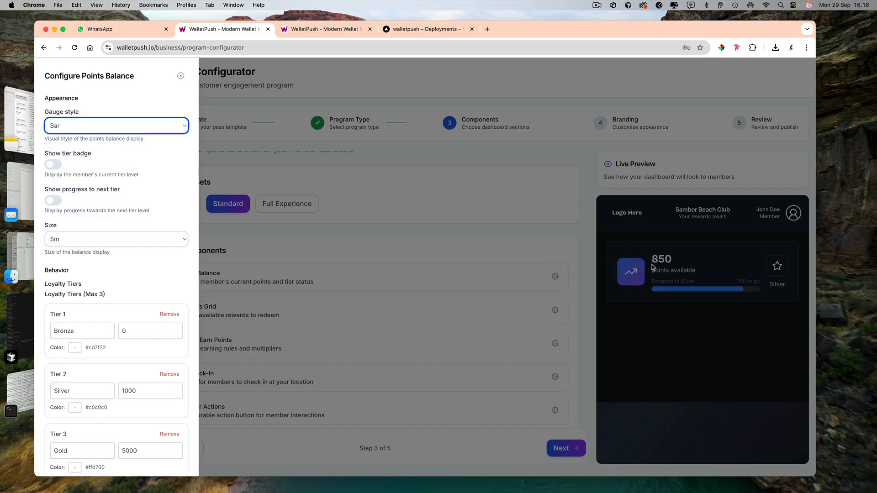
{"action": "left_click", "coordinate": [58, 165]}
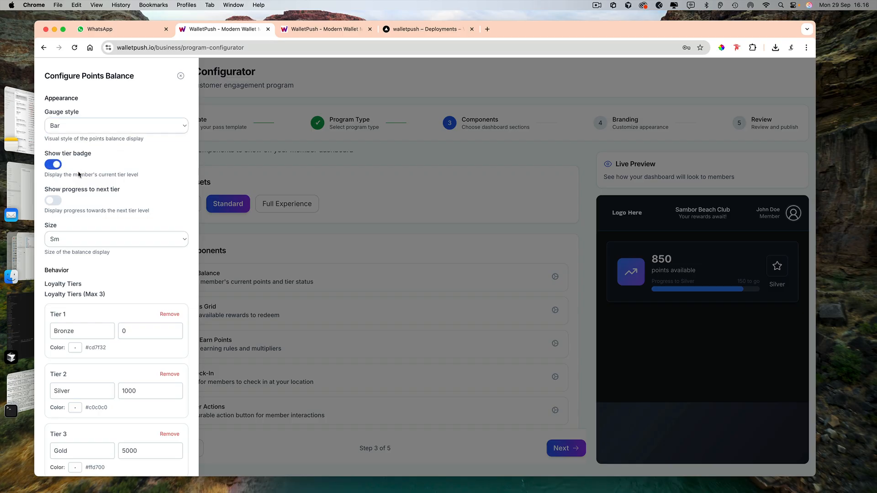
{"action": "left_click", "coordinate": [58, 202]}
Set the Gold loyalty tier's point requirement to 3000 and save the Points Balance configuration
{"action": "scroll", "coordinate": [76, 305], "scroll_direction": "down", "scroll_amount": 3}
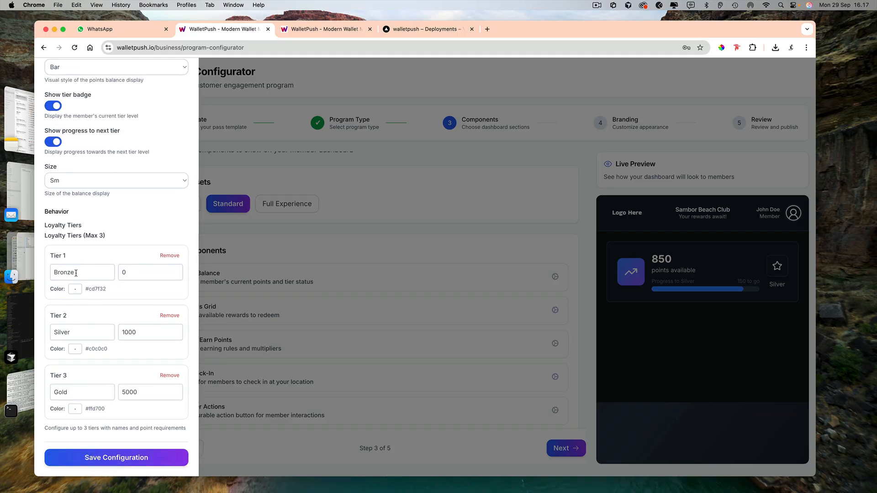
{"action": "left_click_drag", "start_coordinate": [75, 274], "coordinate": [53, 270]}
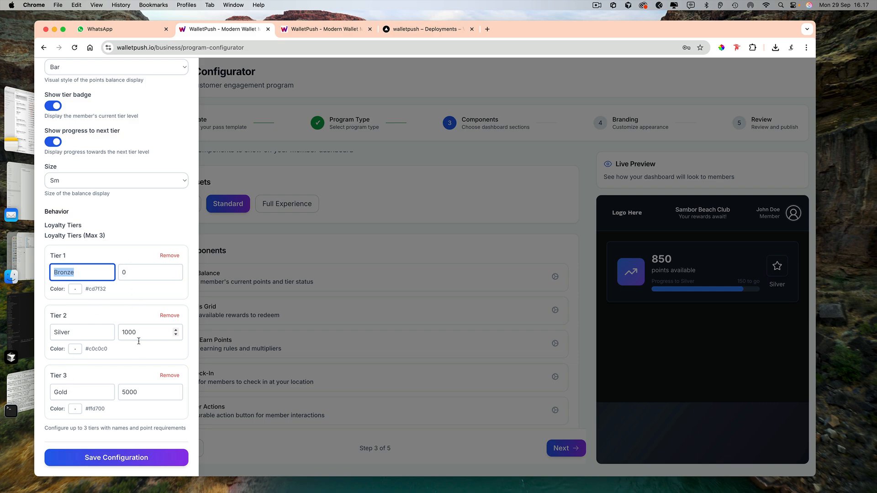
{"action": "left_click", "coordinate": [140, 387]}
{"action": "double_click", "coordinate": [140, 388]}
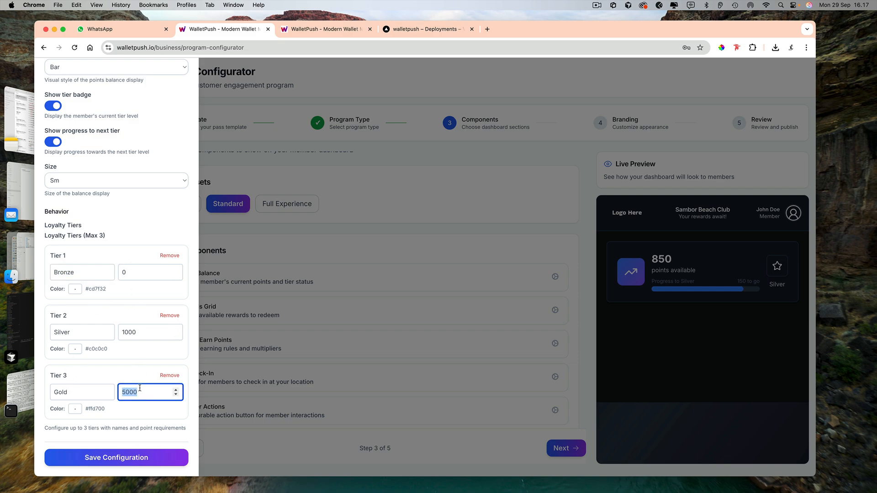
{"action": "type", "text": "3000"}
{"action": "left_click", "coordinate": [118, 459]}
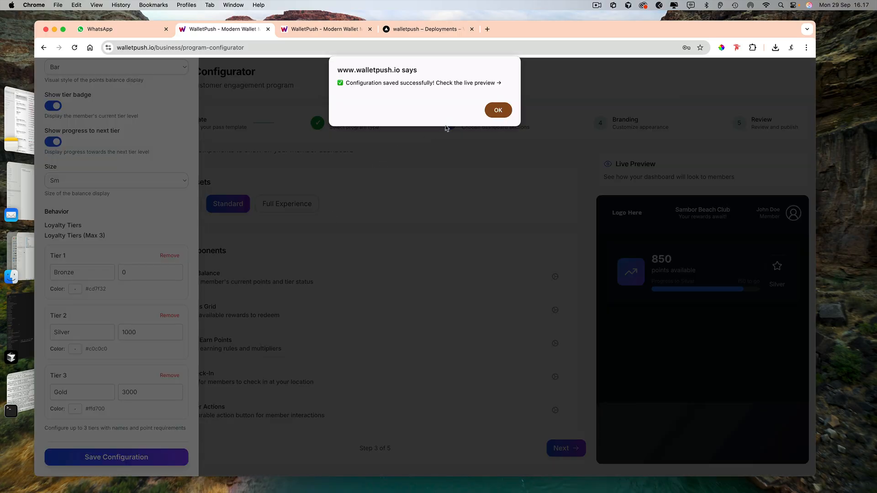
{"action": "left_click", "coordinate": [497, 110]}
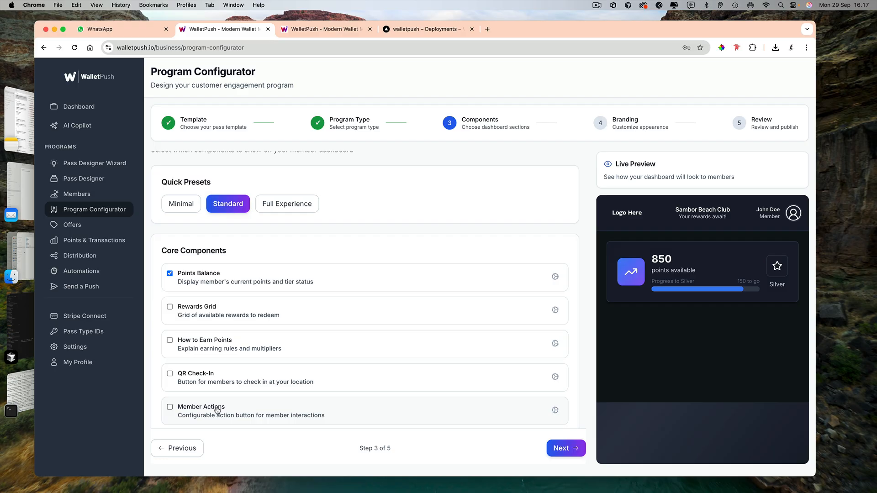
Enable the Member Actions core component and set its button text to "Update my Rewards"
{"action": "left_click", "coordinate": [169, 407]}
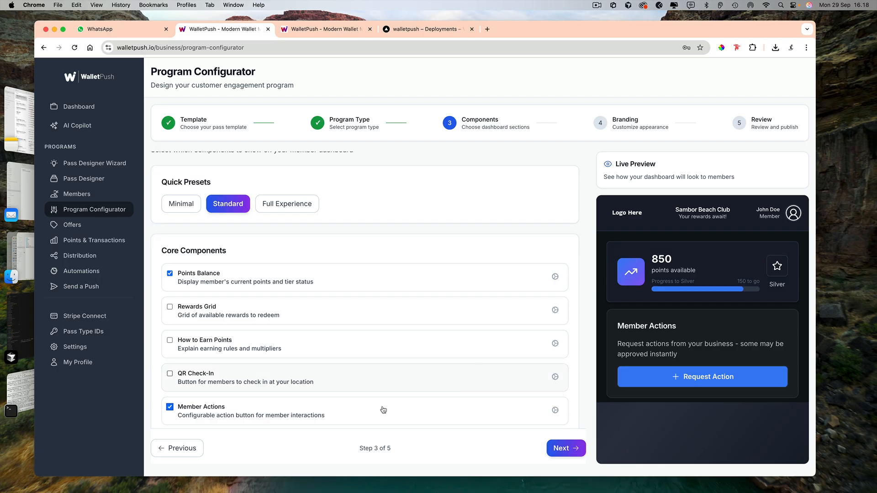
{"action": "left_click", "coordinate": [554, 410]}
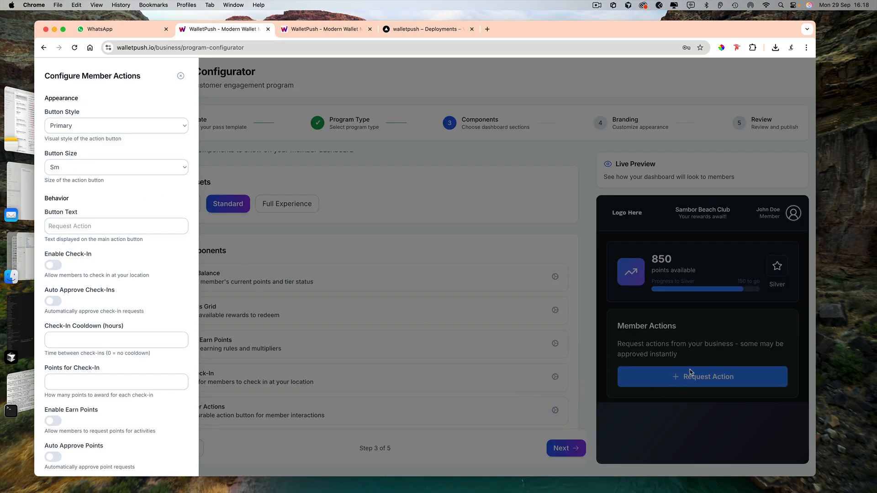
{"action": "left_click", "coordinate": [109, 226]}
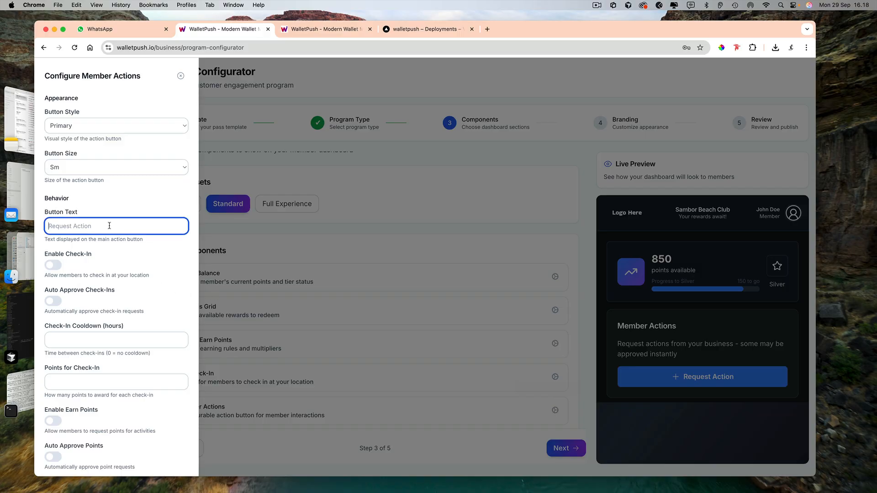
{"action": "type", "text": "Update my Rewards"}
Enable auto-approved check-ins for Member Actions with a 24-hour cooldown and 25 points per check-in
{"action": "left_click", "coordinate": [59, 266]}
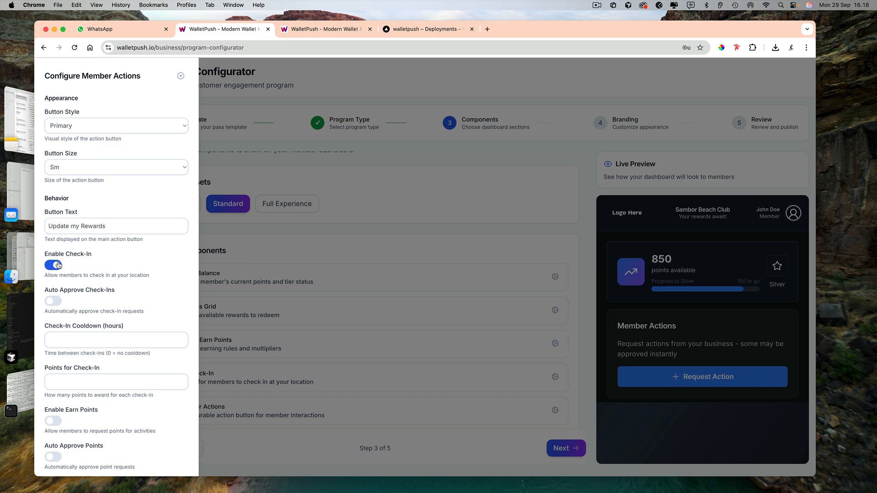
{"action": "left_click", "coordinate": [60, 302]}
{"action": "left_click", "coordinate": [58, 338]}
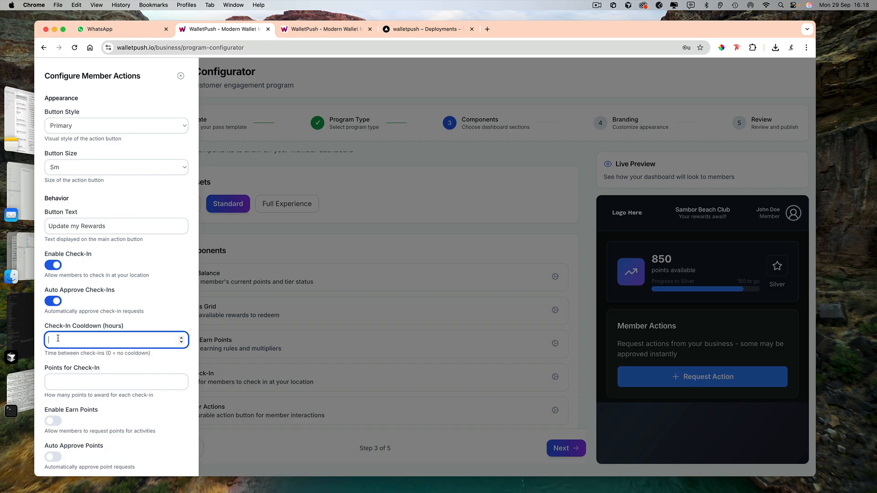
{"action": "type", "text": "24"}
{"action": "left_click", "coordinate": [62, 379]}
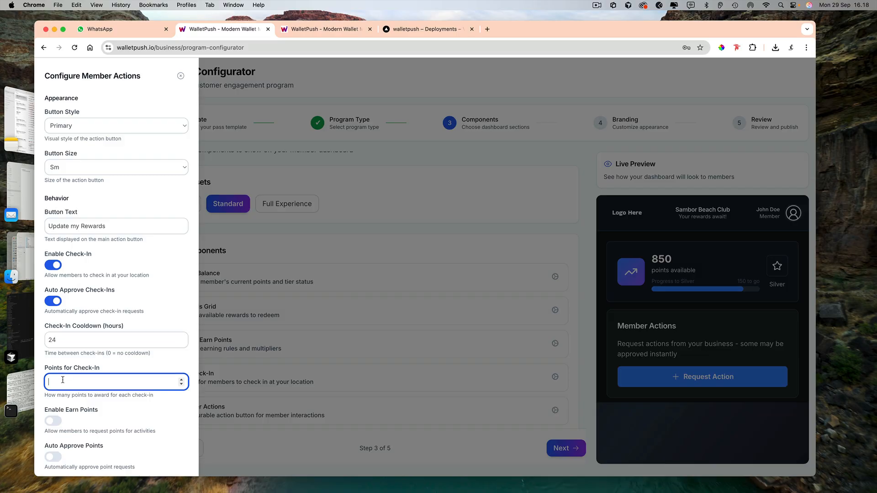
{"action": "type", "text": "25"}
Enable Earn Points, Redeem Offers and Auto Approve Redemptions for Member Actions, and save the configuration
{"action": "scroll", "coordinate": [64, 367], "scroll_direction": "down", "scroll_amount": 2}
{"action": "scroll", "coordinate": [64, 367], "scroll_direction": "down", "scroll_amount": 2}
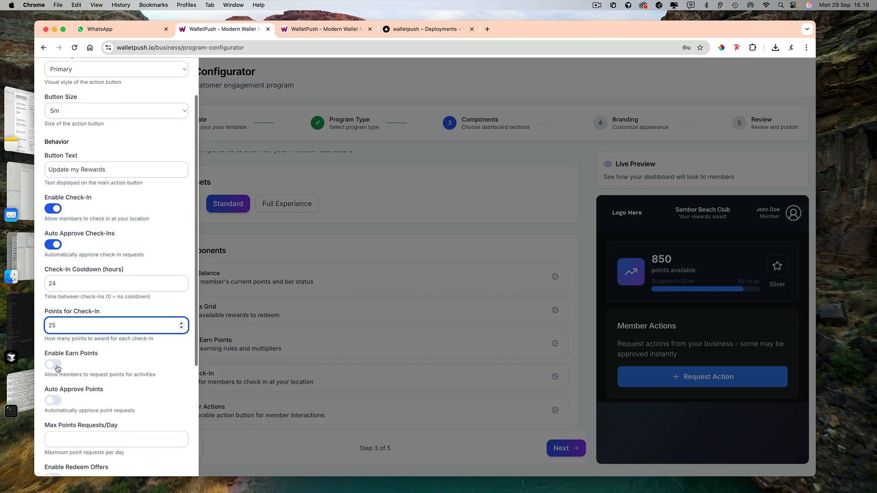
{"action": "left_click", "coordinate": [56, 365]}
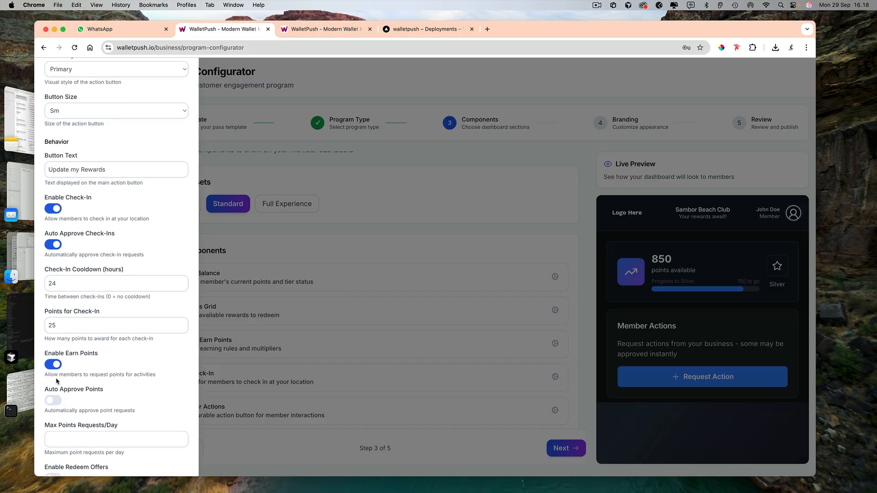
{"action": "scroll", "coordinate": [57, 379], "scroll_direction": "down", "scroll_amount": 2}
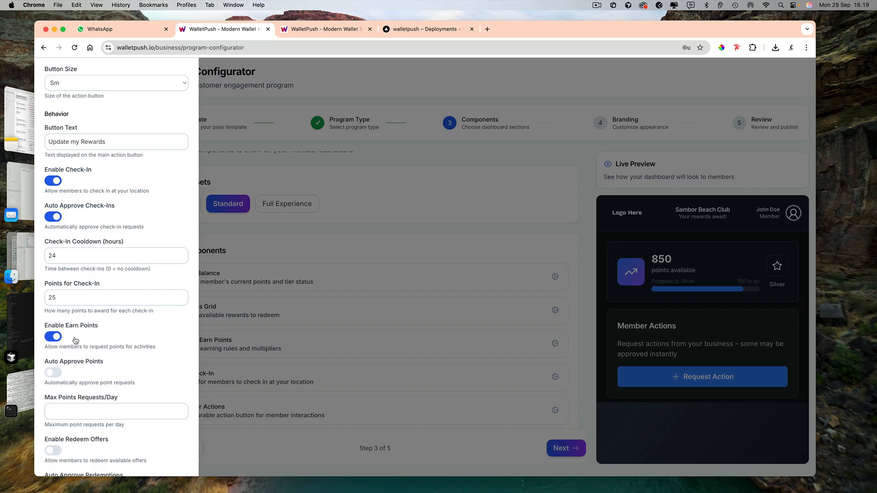
{"action": "scroll", "coordinate": [76, 340], "scroll_direction": "down", "scroll_amount": 3}
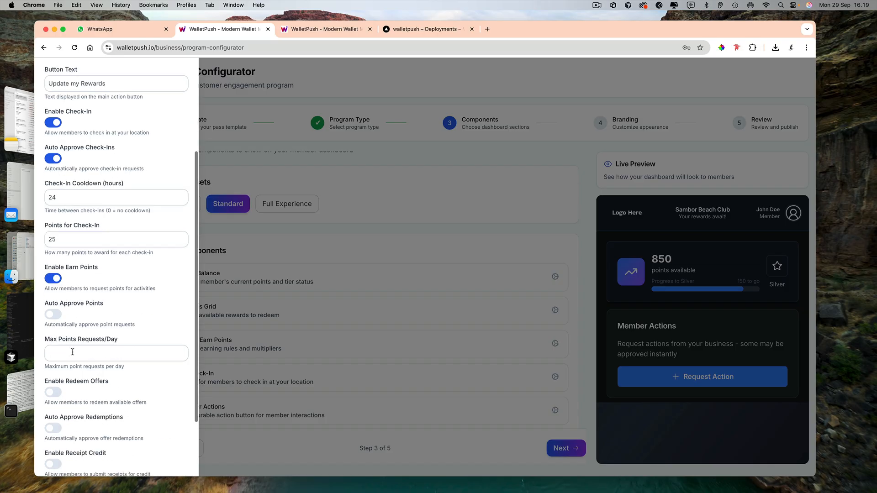
{"action": "left_click", "coordinate": [55, 384]}
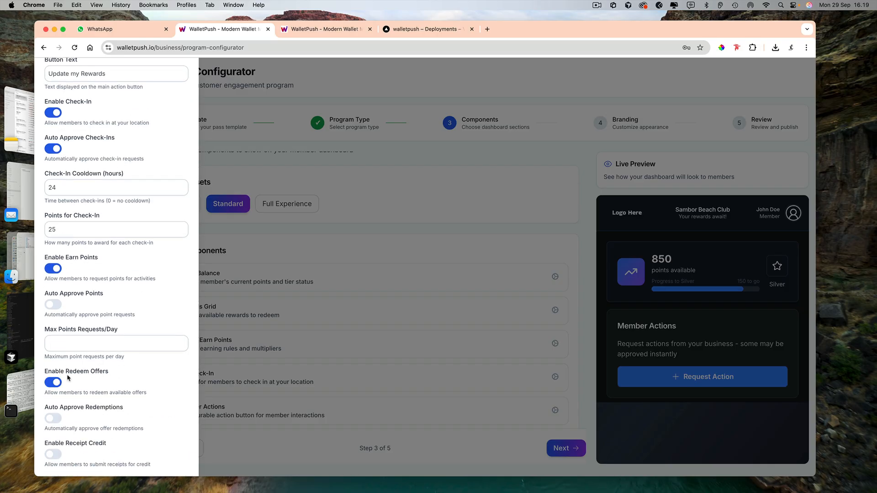
{"action": "left_click", "coordinate": [59, 420]}
{"action": "scroll", "coordinate": [128, 313], "scroll_direction": "down", "scroll_amount": 3}
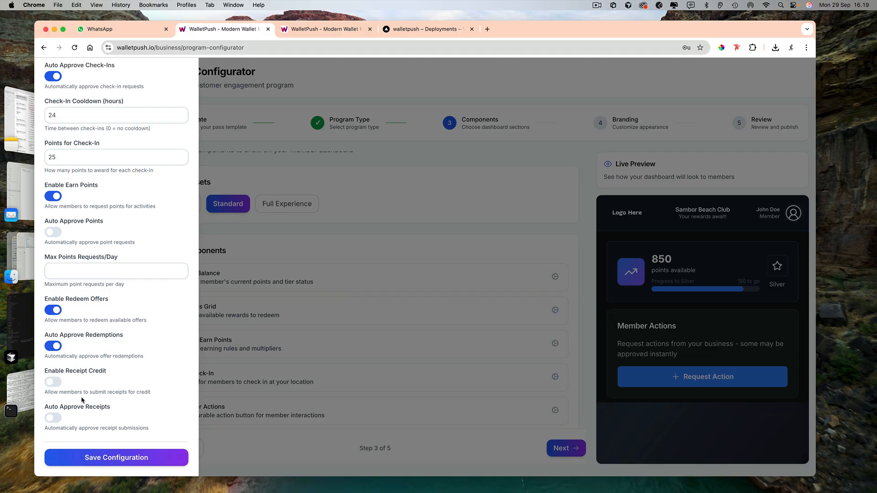
{"action": "left_click", "coordinate": [129, 463]}
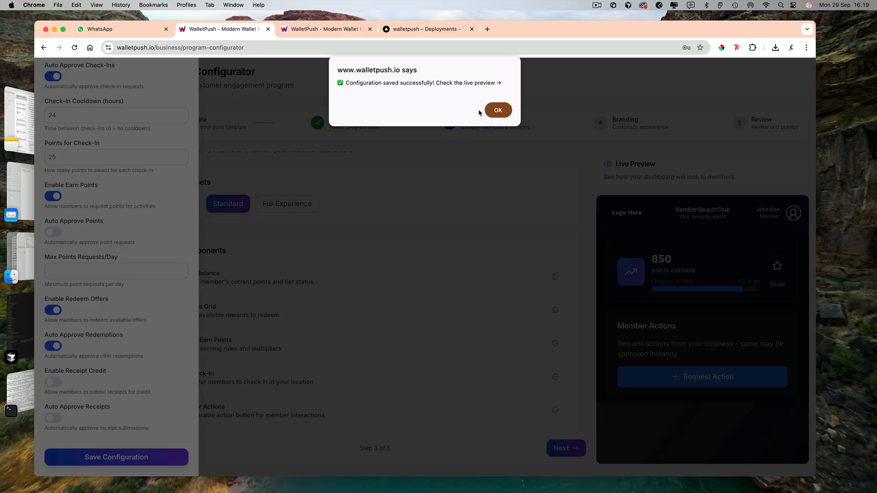
{"action": "left_click", "coordinate": [497, 110]}
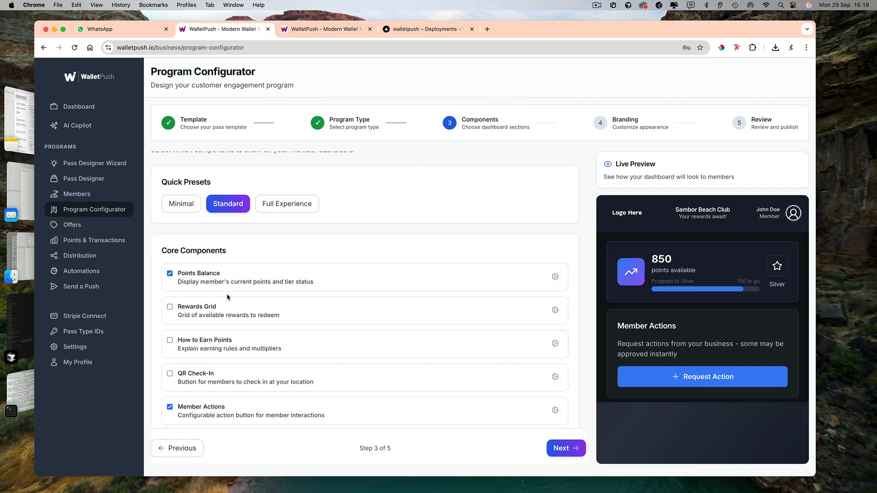
Enable the How to Earn Points core component and examine its section in the live preview
{"action": "scroll", "coordinate": [227, 297], "scroll_direction": "down", "scroll_amount": 2}
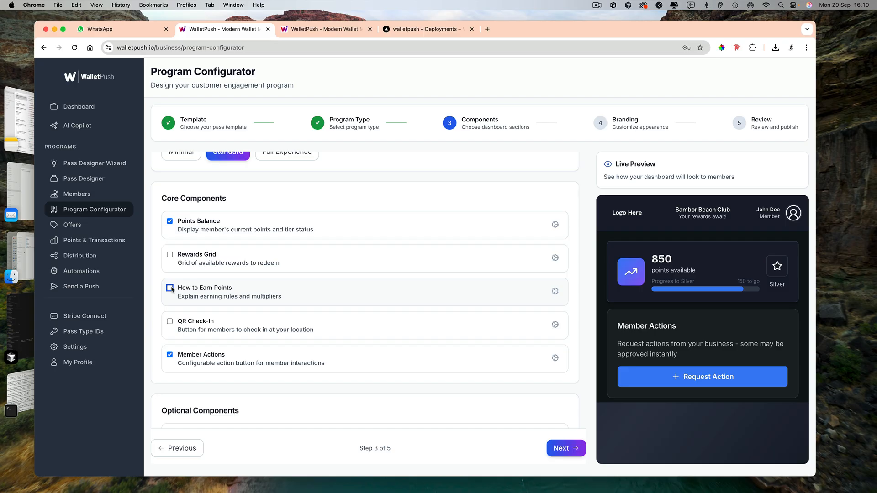
{"action": "left_click", "coordinate": [170, 288]}
{"action": "scroll", "coordinate": [649, 316], "scroll_direction": "down", "scroll_amount": 5}
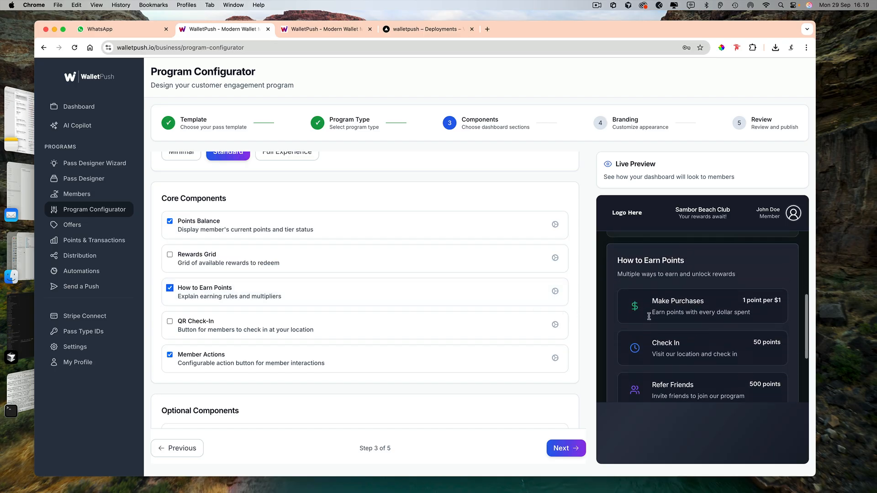
{"action": "scroll", "coordinate": [649, 316], "scroll_direction": "down", "scroll_amount": 3}
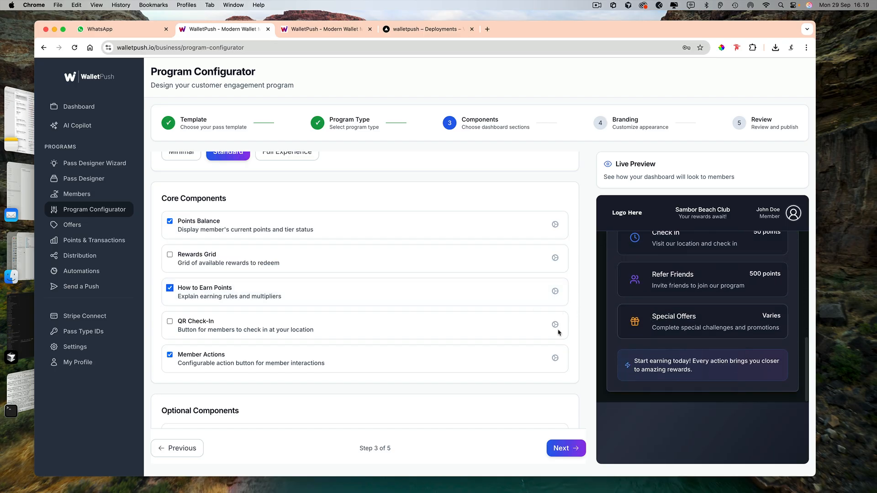
Set the Check In earning method in the How to Earn Points configuration to 25 points
{"action": "left_click", "coordinate": [555, 291]}
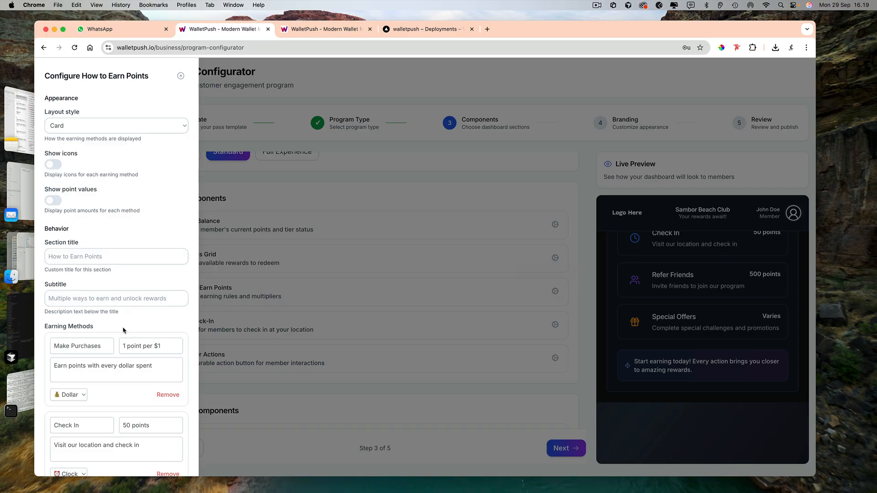
{"action": "scroll", "coordinate": [122, 329], "scroll_direction": "down", "scroll_amount": 3}
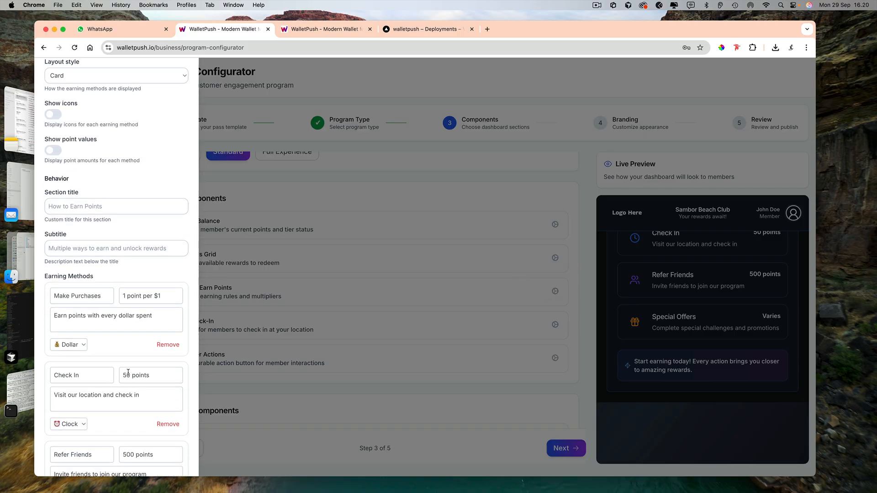
{"action": "left_click", "coordinate": [127, 373]}
{"action": "key", "text": "BackSpace"}
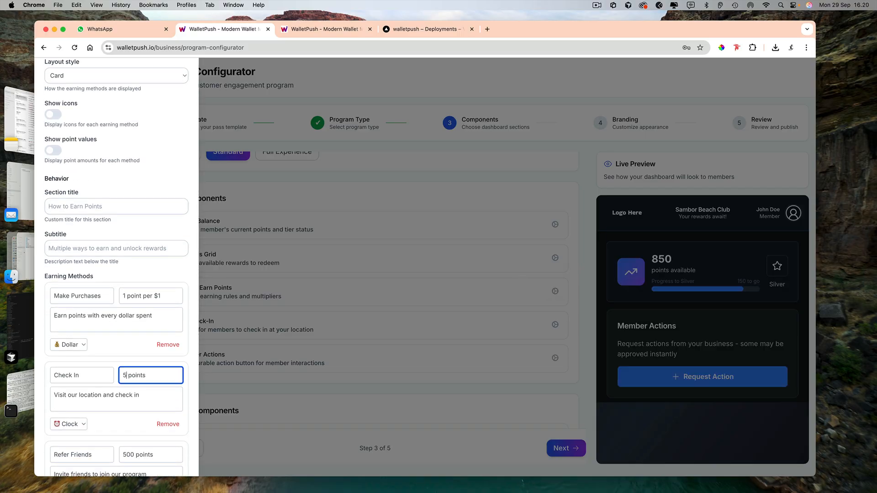
{"action": "key", "text": "BackSpace"}
{"action": "type", "text": "25"}
Set the Refer Friends earning method to 25 points and save the How to Earn Points configuration
{"action": "scroll", "coordinate": [109, 358], "scroll_direction": "down", "scroll_amount": 1}
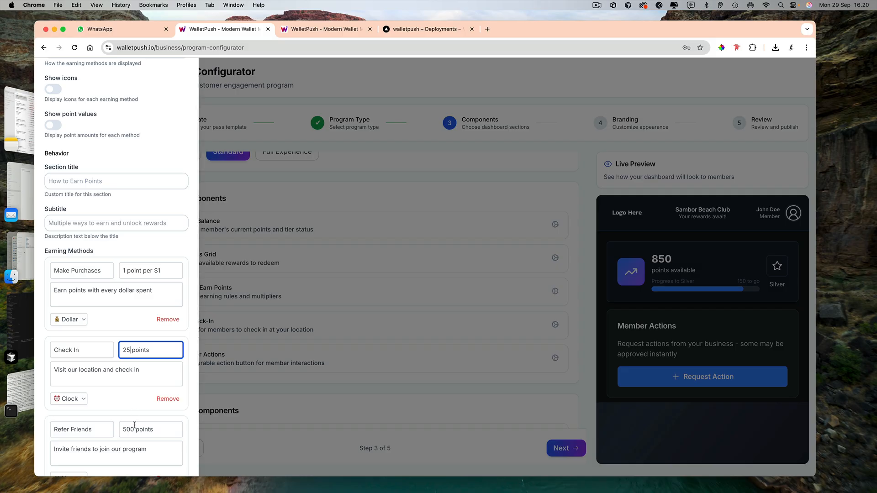
{"action": "left_click_drag", "start_coordinate": [134, 429], "coordinate": [118, 429]}
{"action": "type", "text": "25"}
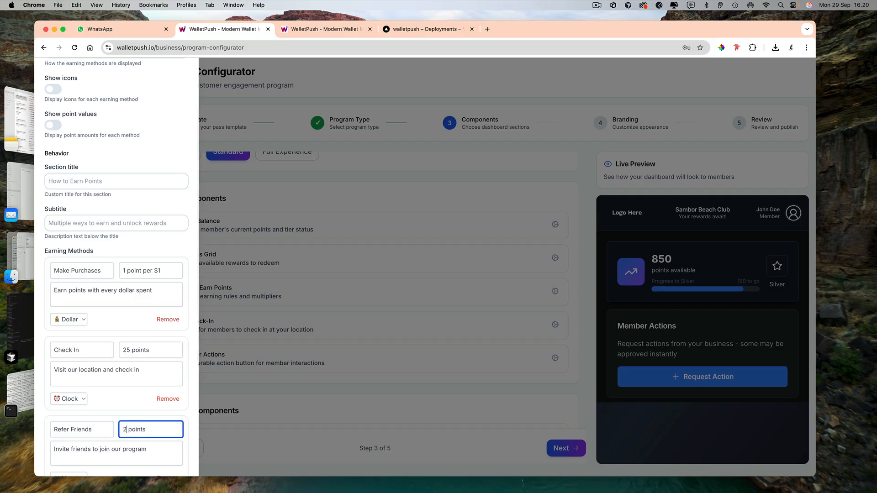
{"action": "scroll", "coordinate": [106, 392], "scroll_direction": "down", "scroll_amount": 3}
{"action": "scroll", "coordinate": [106, 391], "scroll_direction": "down", "scroll_amount": 1}
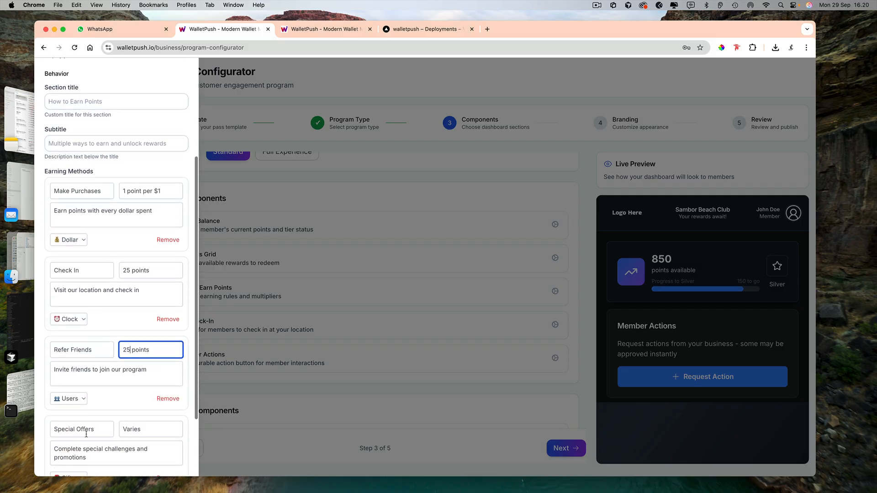
{"action": "scroll", "coordinate": [93, 416], "scroll_direction": "down", "scroll_amount": 4}
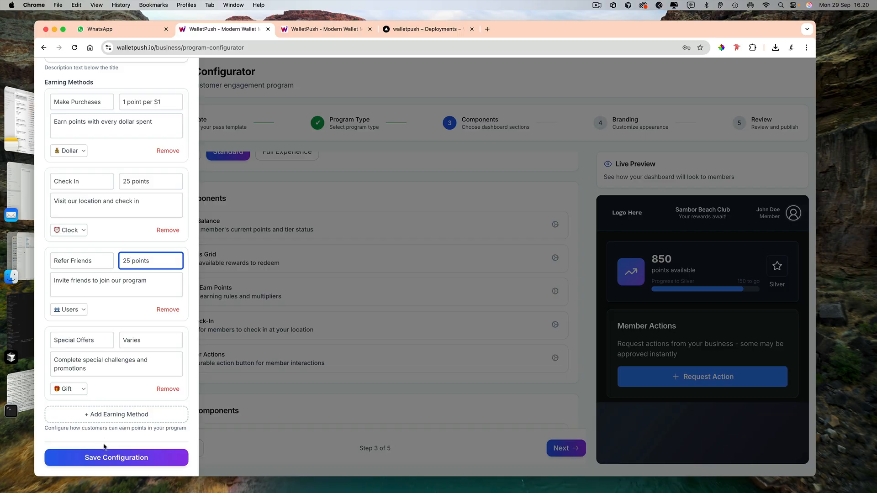
{"action": "left_click", "coordinate": [102, 457]}
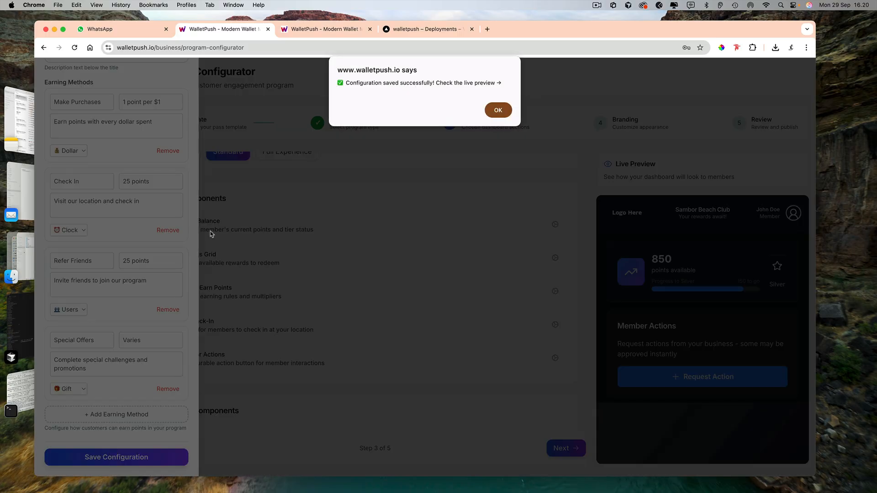
{"action": "left_click", "coordinate": [494, 112]}
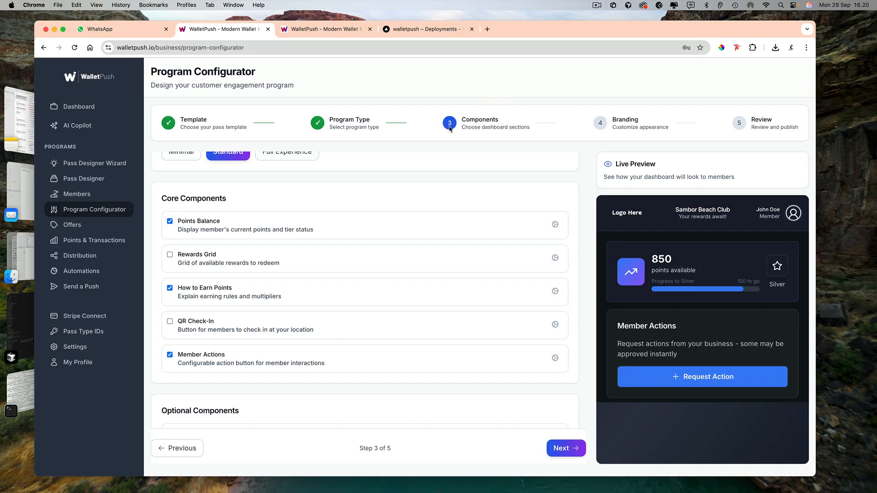
Enable the Recent Activity optional component and examine the full member dashboard in the live preview
{"action": "scroll", "coordinate": [280, 305], "scroll_direction": "down", "scroll_amount": 5}
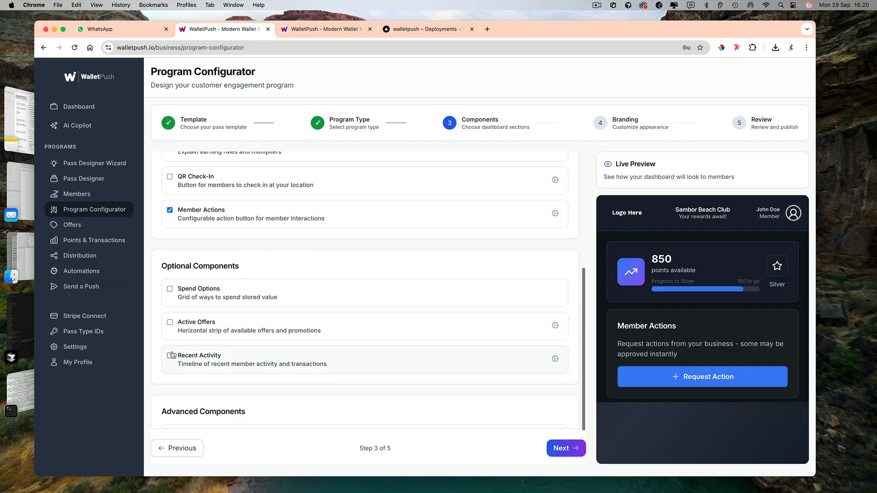
{"action": "left_click", "coordinate": [170, 355]}
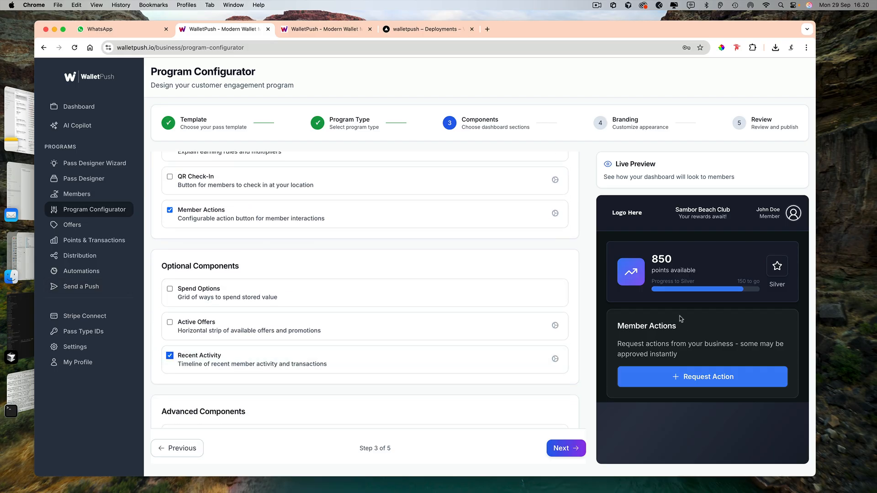
{"action": "scroll", "coordinate": [211, 209], "scroll_direction": "up", "scroll_amount": 4}
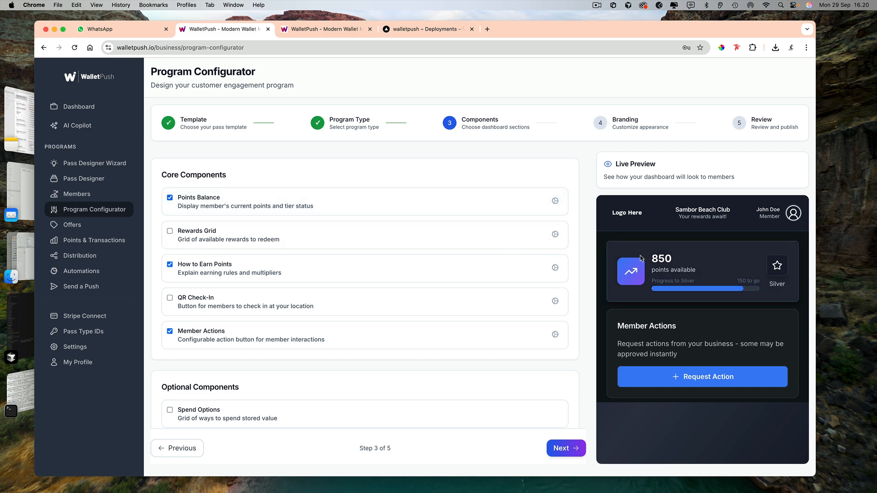
{"action": "scroll", "coordinate": [641, 257], "scroll_direction": "down", "scroll_amount": 2}
{"action": "scroll", "coordinate": [640, 257], "scroll_direction": "down", "scroll_amount": 2}
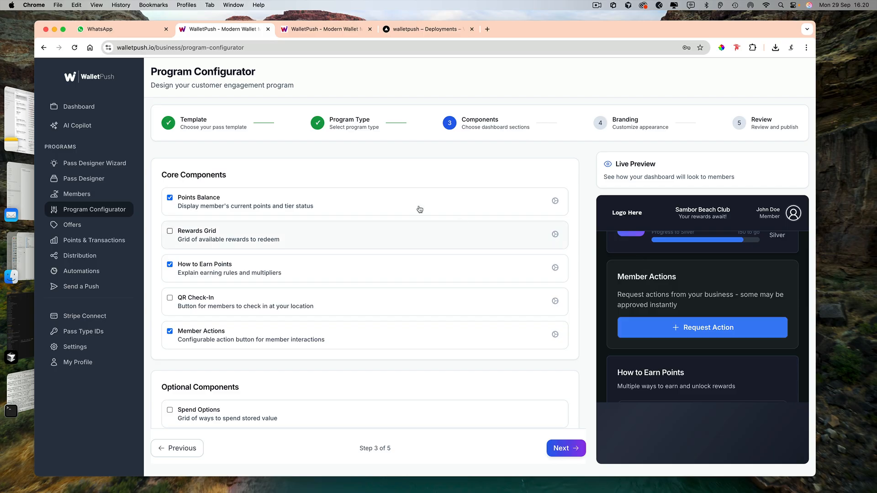
{"action": "scroll", "coordinate": [640, 296], "scroll_direction": "down", "scroll_amount": 5}
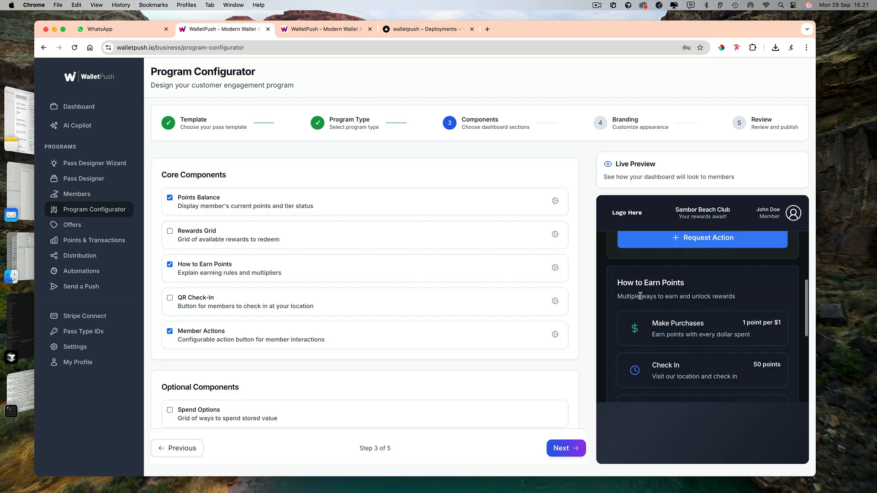
{"action": "scroll", "coordinate": [629, 293], "scroll_direction": "down", "scroll_amount": 2}
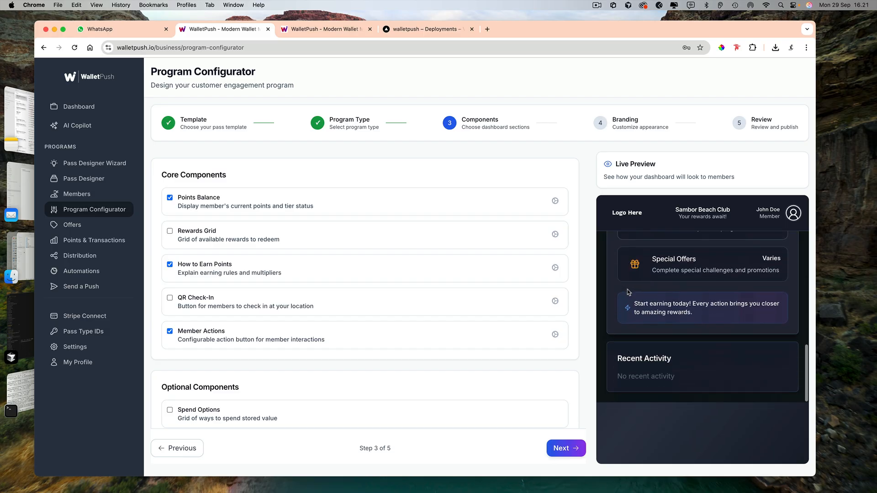
{"action": "scroll", "coordinate": [643, 340], "scroll_direction": "up", "scroll_amount": 1}
{"action": "scroll", "coordinate": [643, 338], "scroll_direction": "up", "scroll_amount": 5}
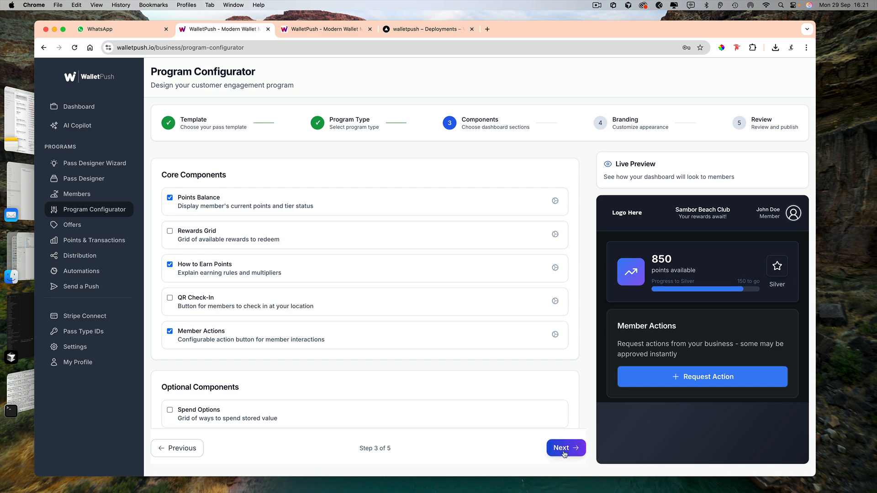
Proceed to the Branding stage and upload App Logo.png from the Desktop as the business logo
{"action": "left_click", "coordinate": [565, 452]}
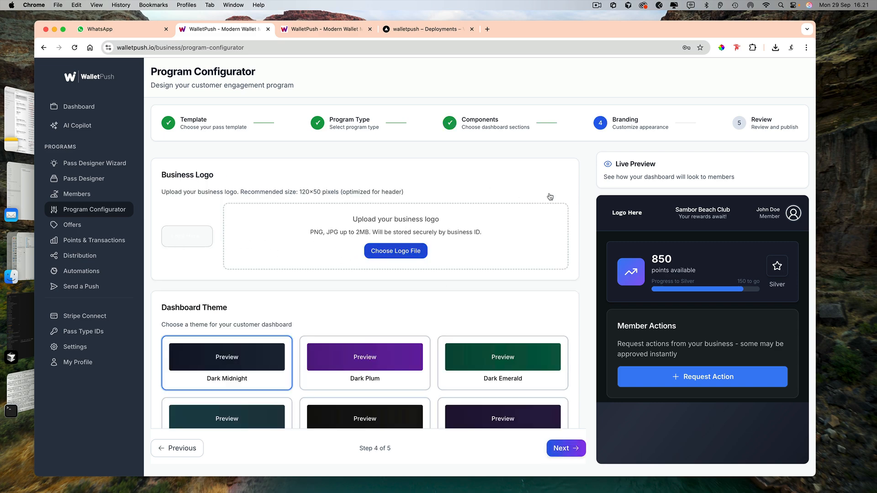
{"action": "left_click", "coordinate": [395, 251]}
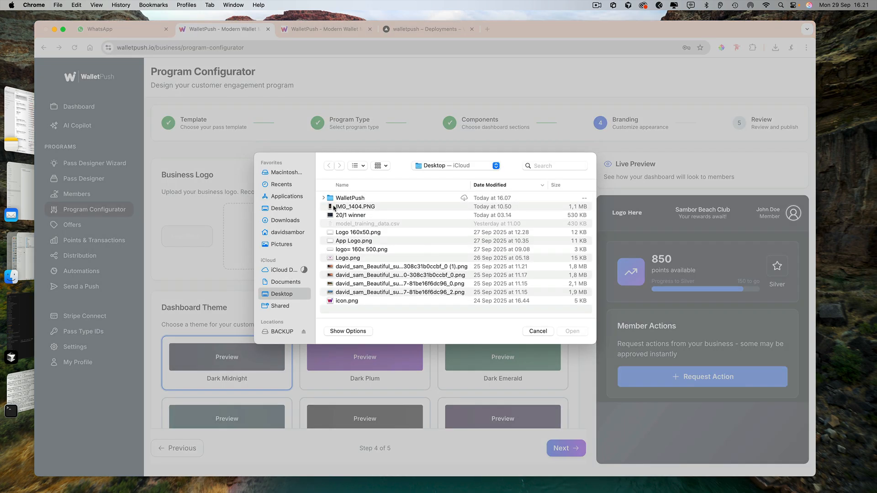
{"action": "left_click", "coordinate": [346, 242]}
{"action": "double_click", "coordinate": [346, 241]}
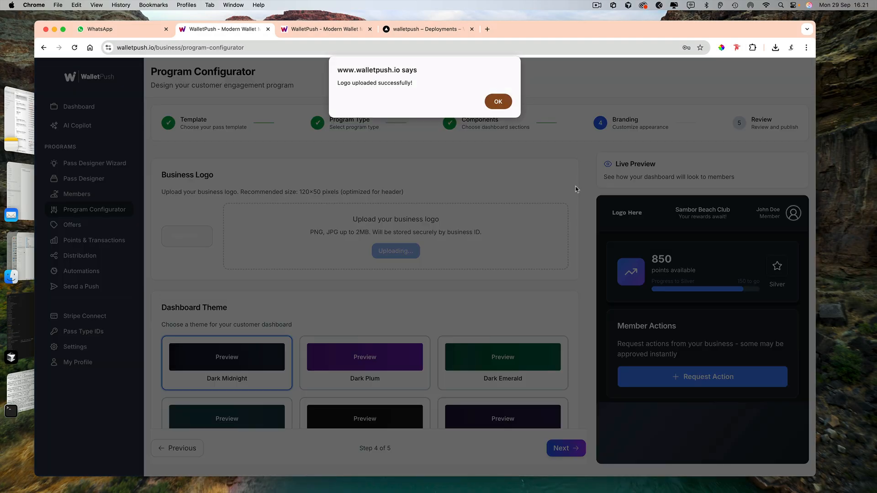
{"action": "left_click", "coordinate": [498, 101]}
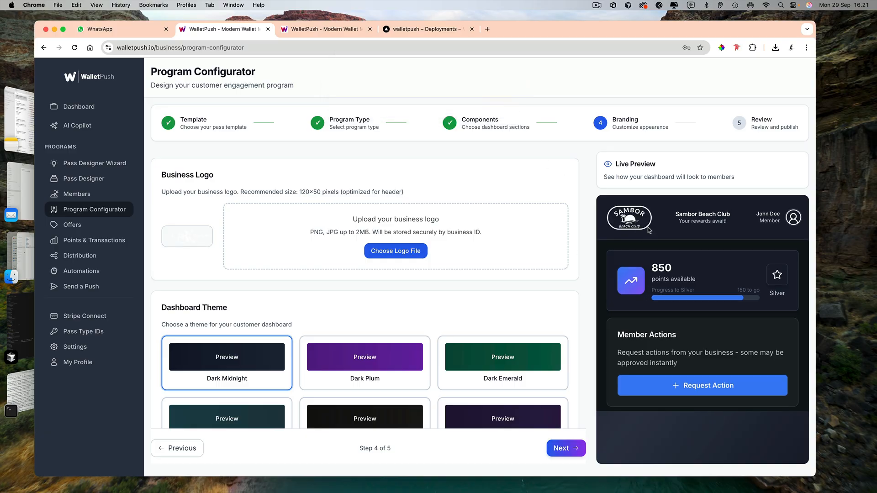
Set the program name to "Sambor Beach Club" and the tagline to "Exclusive Rewards"
{"action": "scroll", "coordinate": [327, 201], "scroll_direction": "up", "scroll_amount": 5}
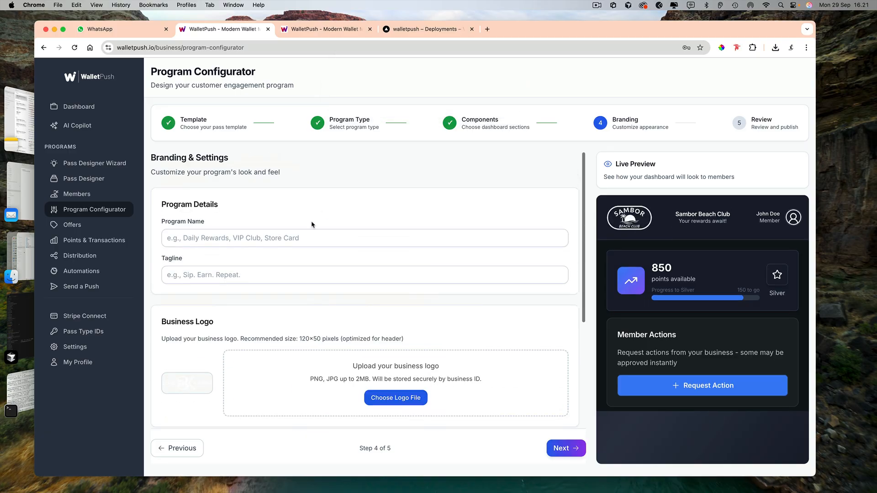
{"action": "left_click", "coordinate": [304, 236]}
{"action": "type", "text": "S"}
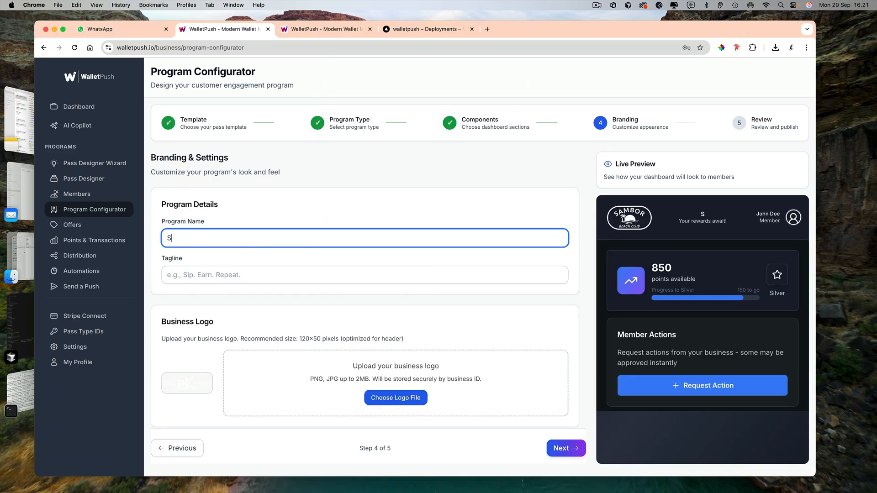
{"action": "type", "text": "ambor Beach "}
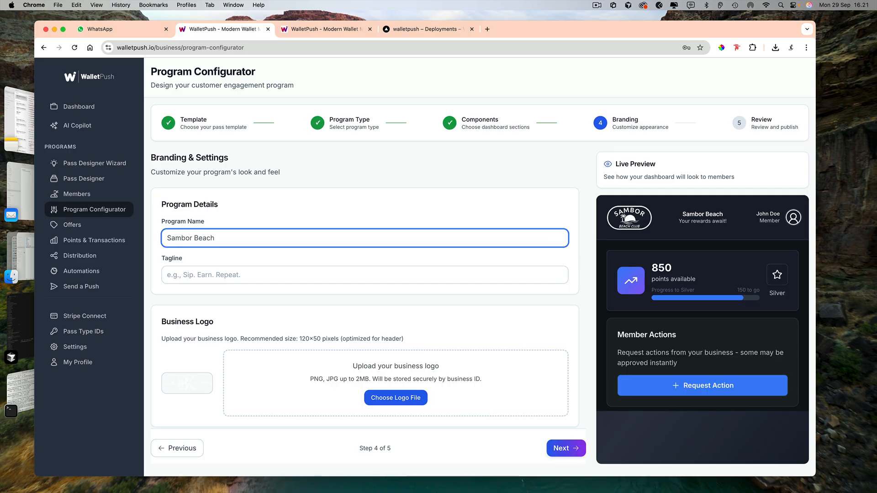
{"action": "type", "text": "Club"}
{"action": "key", "text": "Tab"}
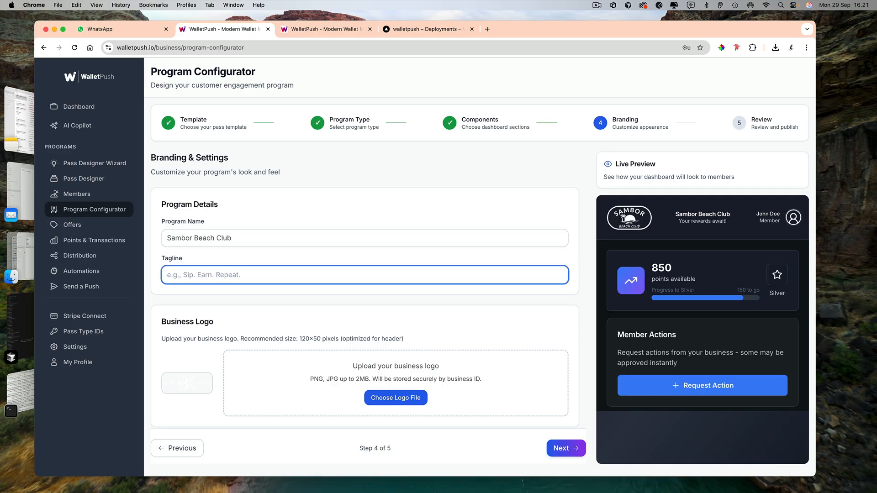
{"action": "type", "text": "Ex"}
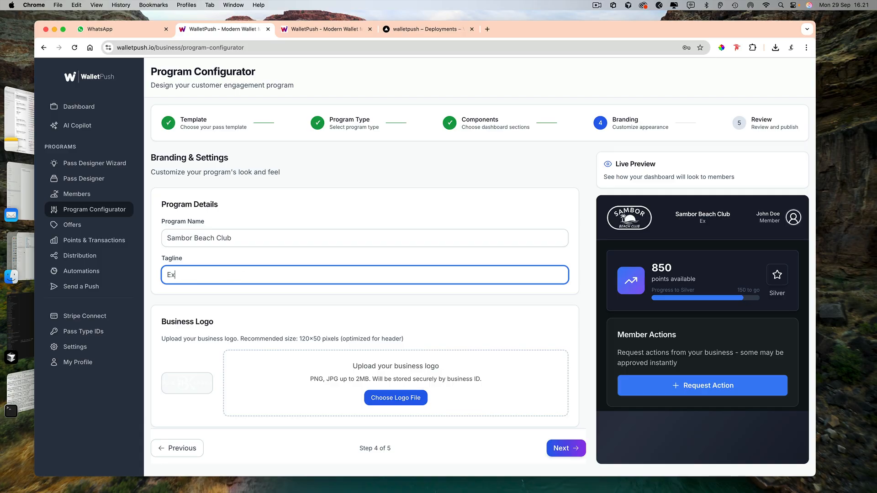
{"action": "type", "text": "clusive Rewards"}
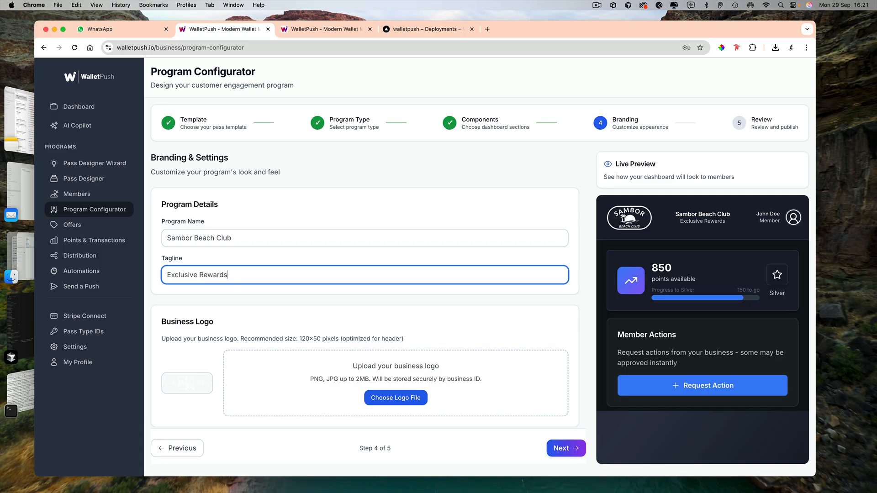
Try the Dark Plum, Dark Emerald and Dark Ocean dashboard themes and compare them in the live preview
{"action": "scroll", "coordinate": [305, 260], "scroll_direction": "down", "scroll_amount": 5}
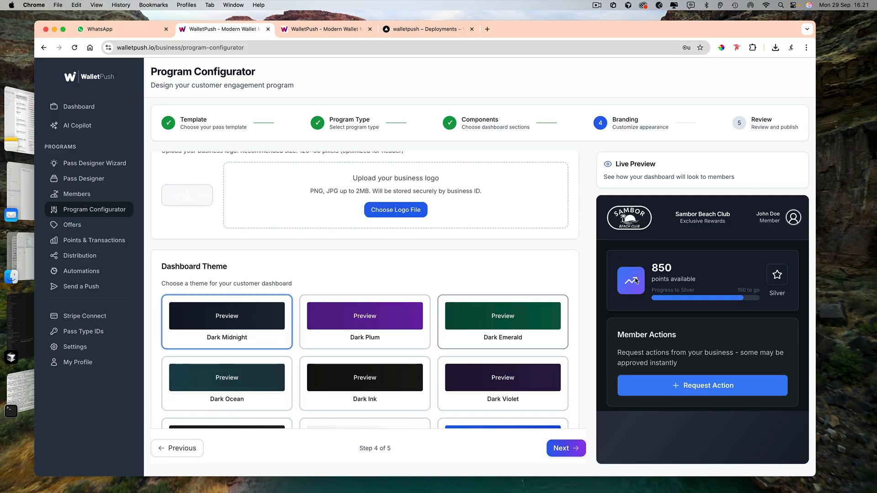
{"action": "left_click", "coordinate": [381, 324]}
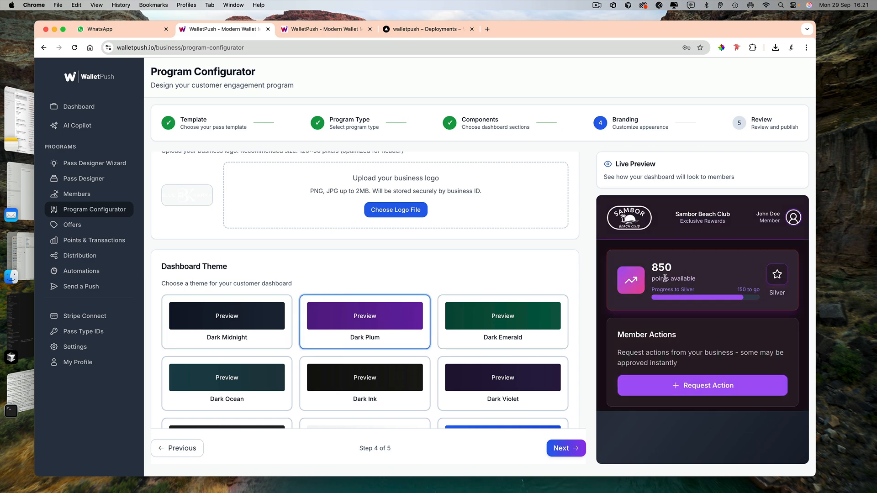
{"action": "scroll", "coordinate": [664, 280], "scroll_direction": "down", "scroll_amount": 1}
{"action": "scroll", "coordinate": [664, 280], "scroll_direction": "down", "scroll_amount": 5}
{"action": "scroll", "coordinate": [611, 286], "scroll_direction": "up", "scroll_amount": 8}
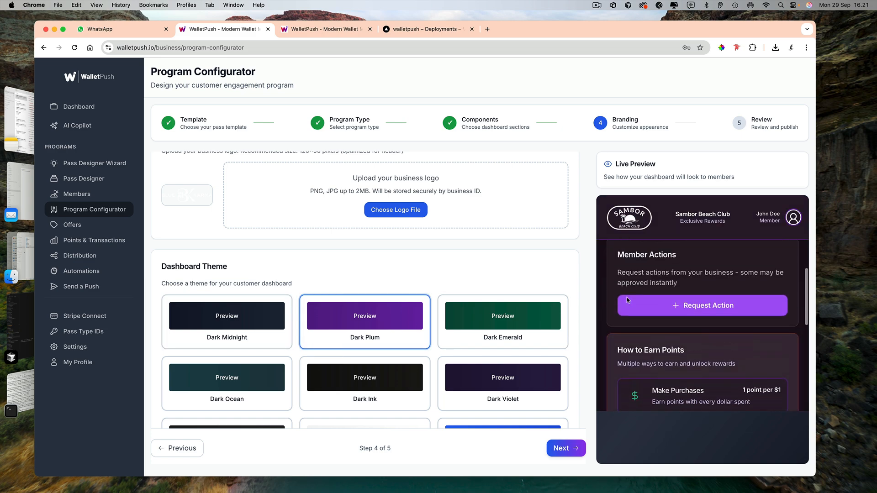
{"action": "left_click", "coordinate": [525, 332]}
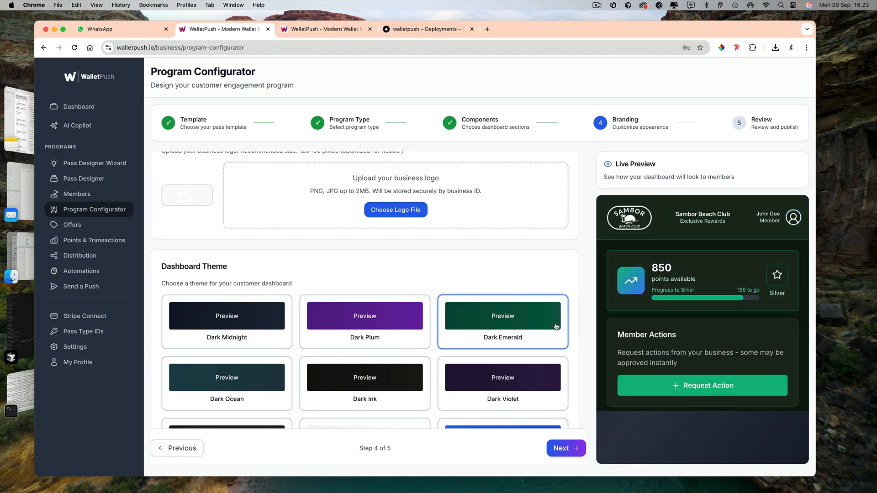
{"action": "left_click", "coordinate": [280, 383]}
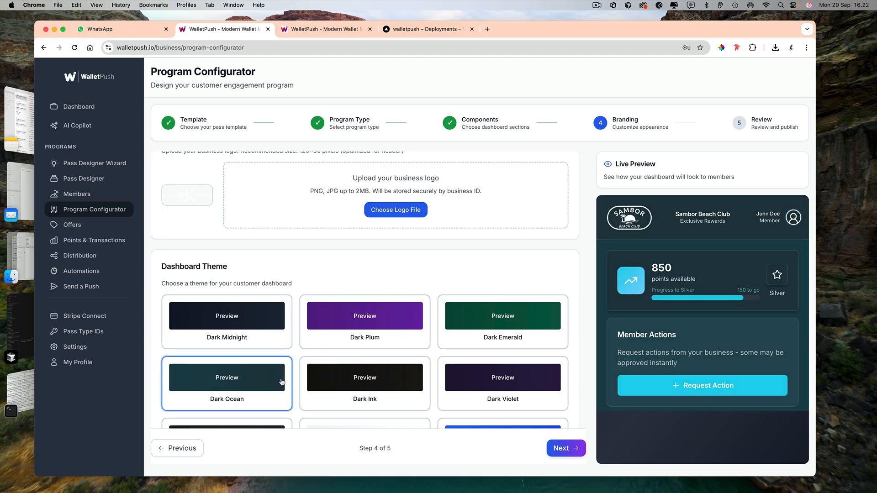
Try the Dark Ink, Dark Violet and Dark Charcoal dashboard themes in the live preview
{"action": "left_click", "coordinate": [347, 380]}
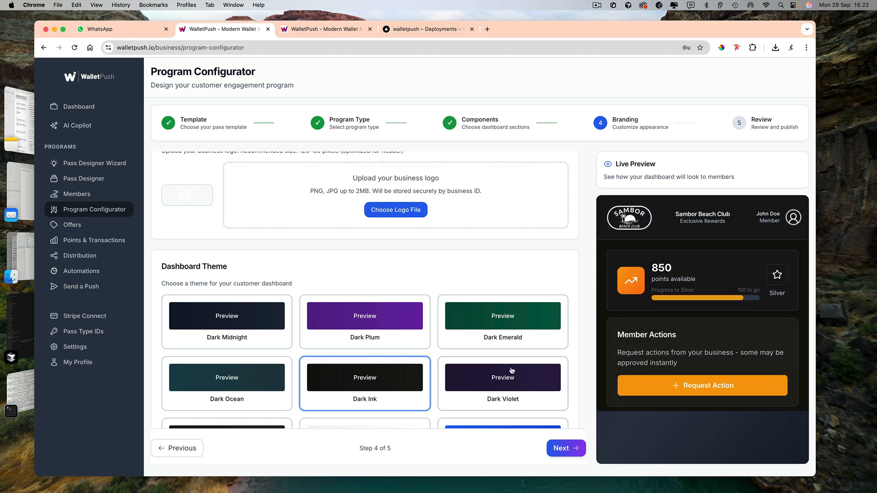
{"action": "scroll", "coordinate": [612, 338], "scroll_direction": "down", "scroll_amount": 5}
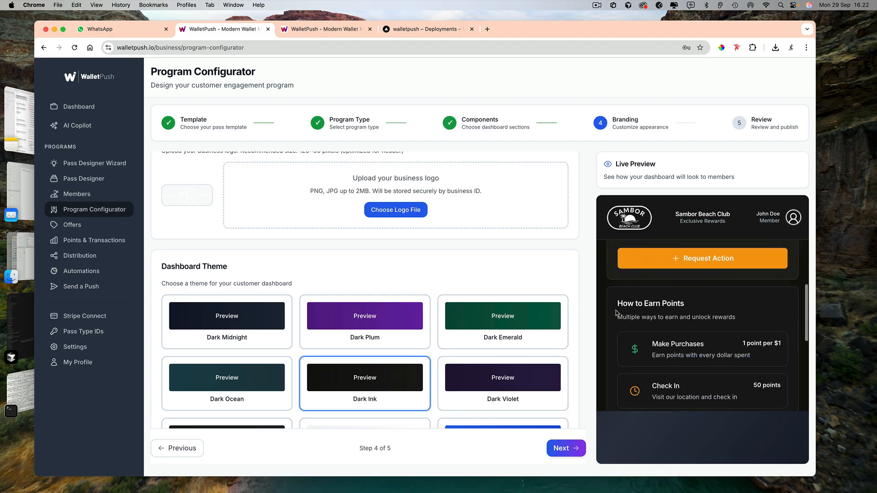
{"action": "scroll", "coordinate": [617, 314], "scroll_direction": "down", "scroll_amount": 5}
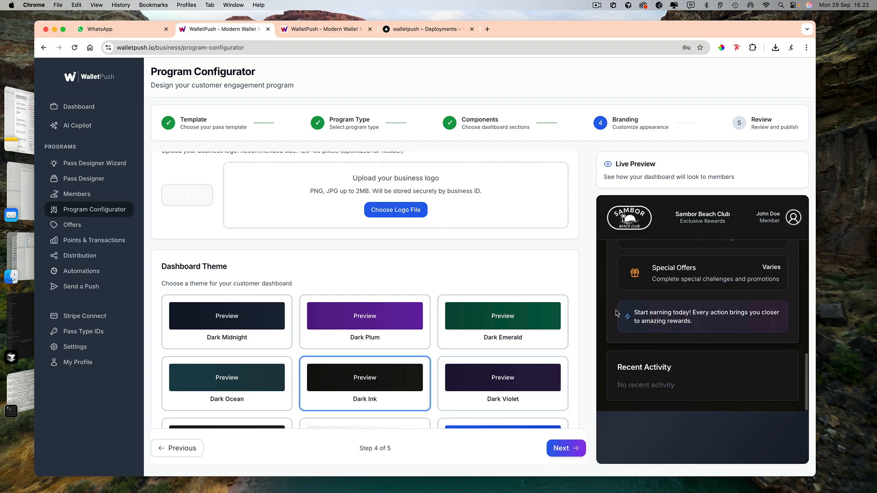
{"action": "scroll", "coordinate": [612, 328], "scroll_direction": "up", "scroll_amount": 6}
{"action": "left_click", "coordinate": [520, 380]}
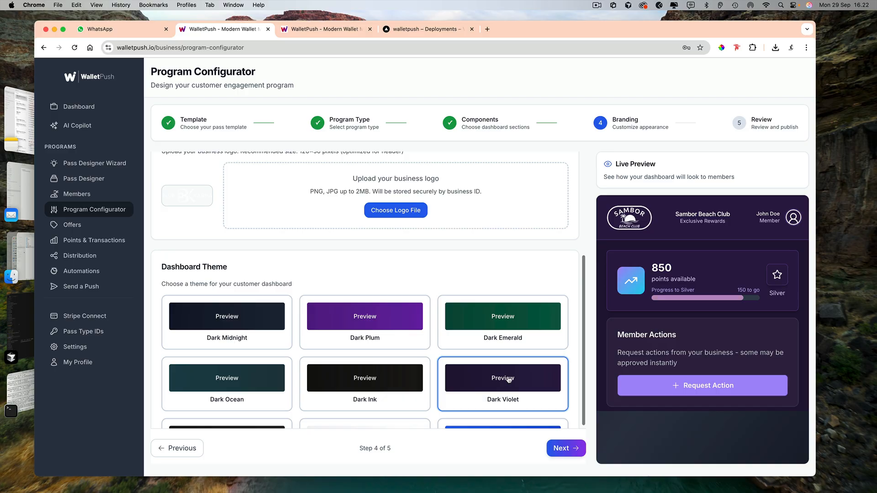
{"action": "scroll", "coordinate": [294, 355], "scroll_direction": "down", "scroll_amount": 3}
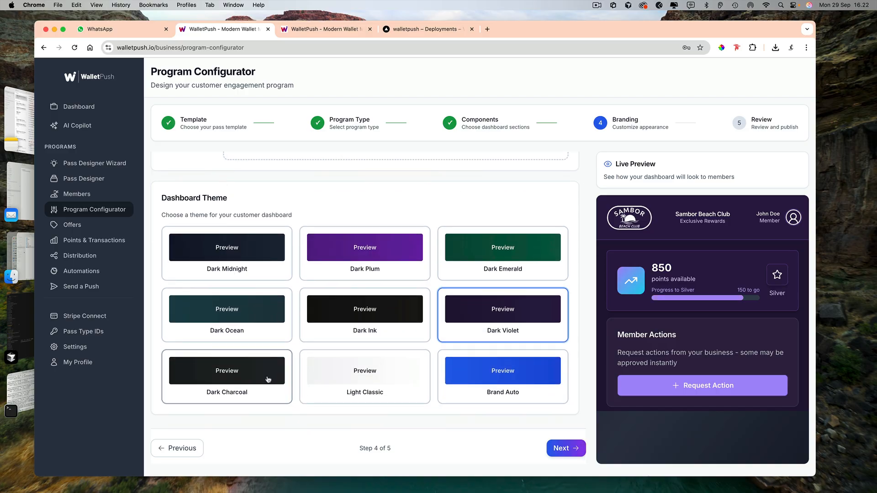
{"action": "left_click", "coordinate": [268, 380]}
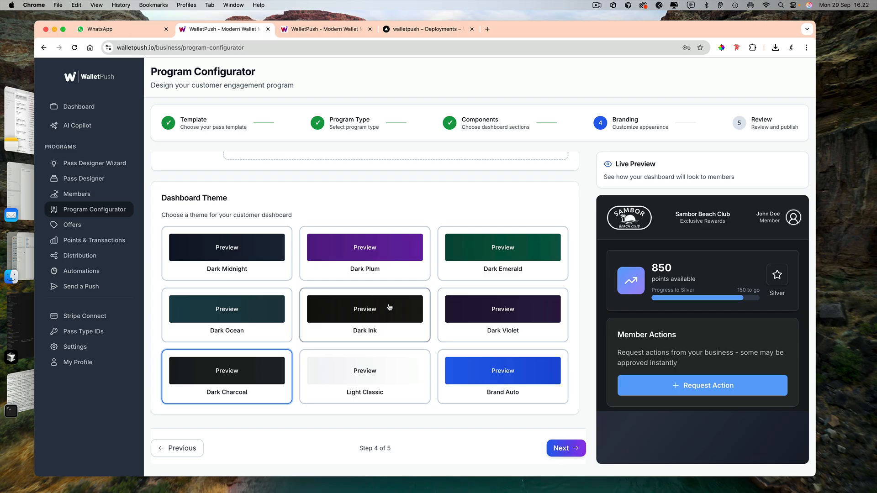
Apply the Dark Ink dashboard theme and check it in the live preview
{"action": "left_click", "coordinate": [408, 311]}
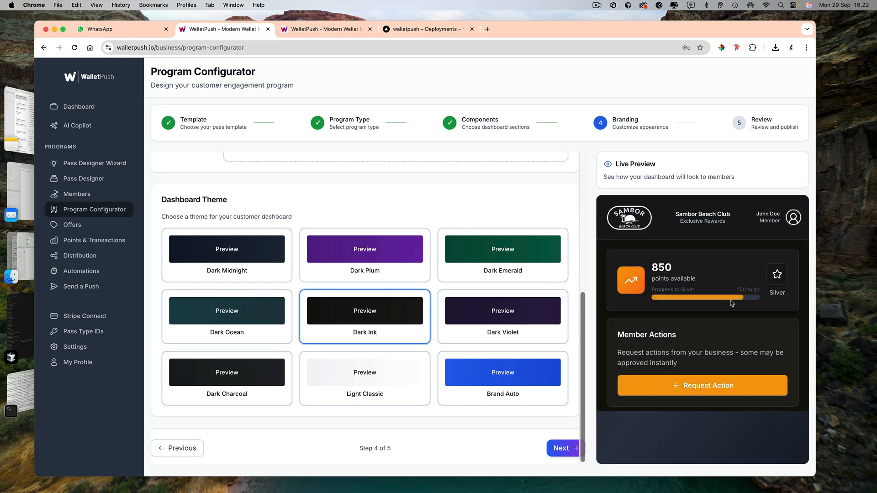
{"action": "scroll", "coordinate": [684, 305], "scroll_direction": "down", "scroll_amount": 3}
{"action": "scroll", "coordinate": [684, 306], "scroll_direction": "up", "scroll_amount": 3}
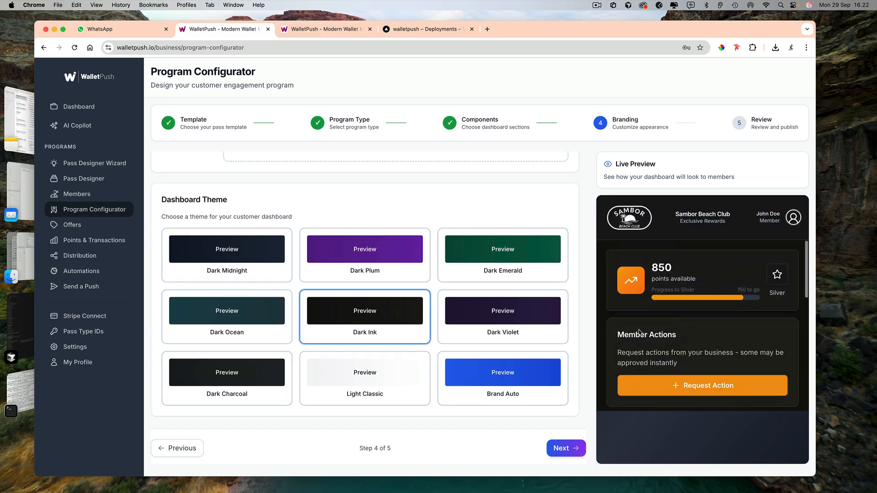
Proceed to the Review stage, look over the final dashboard preview and publish the program
{"action": "left_click", "coordinate": [560, 449]}
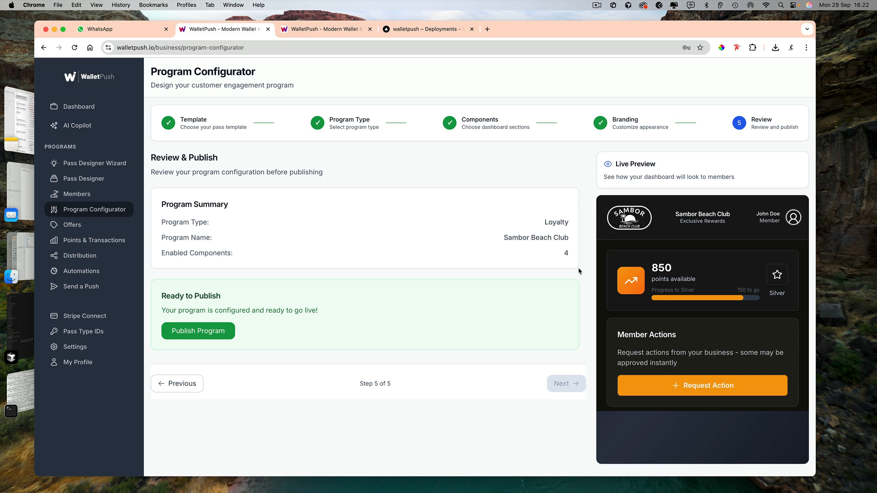
{"action": "scroll", "coordinate": [672, 287], "scroll_direction": "down", "scroll_amount": 5}
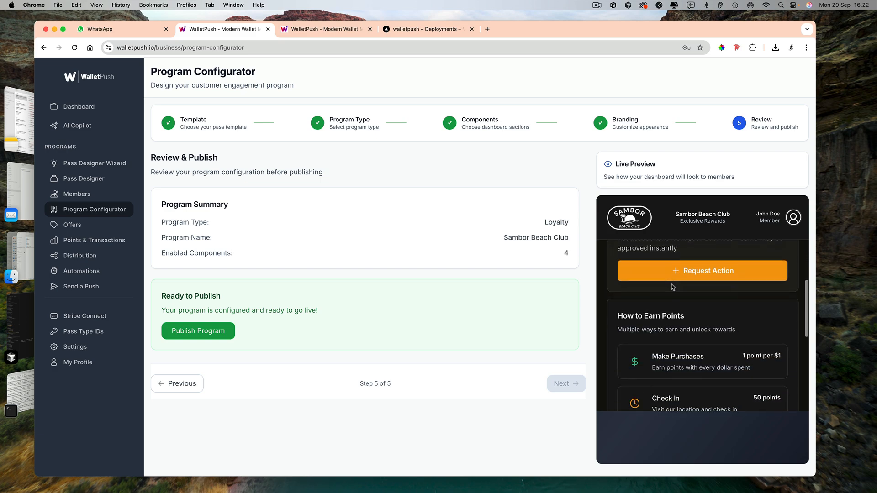
{"action": "scroll", "coordinate": [672, 286], "scroll_direction": "down", "scroll_amount": 3}
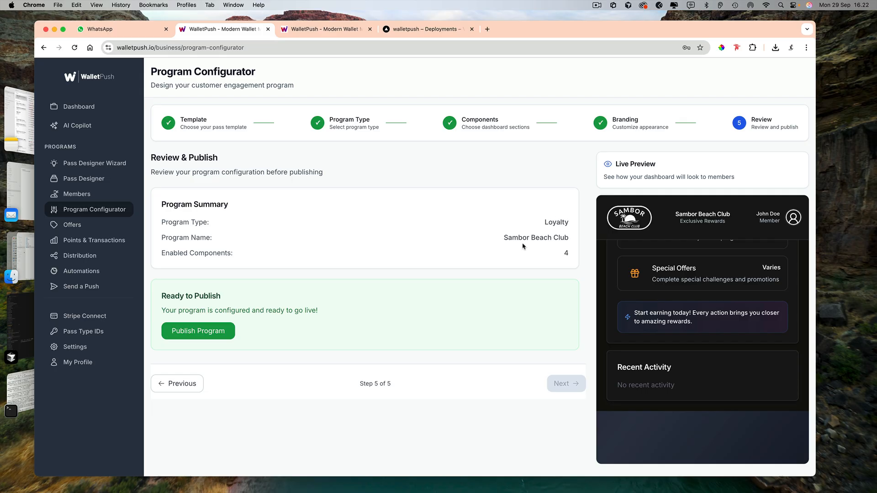
{"action": "left_click", "coordinate": [206, 336]}
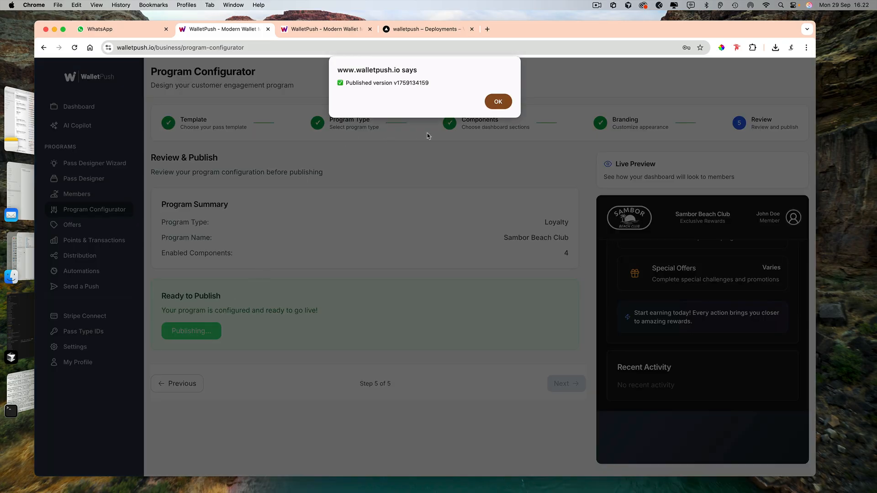
{"action": "left_click", "coordinate": [498, 102]}
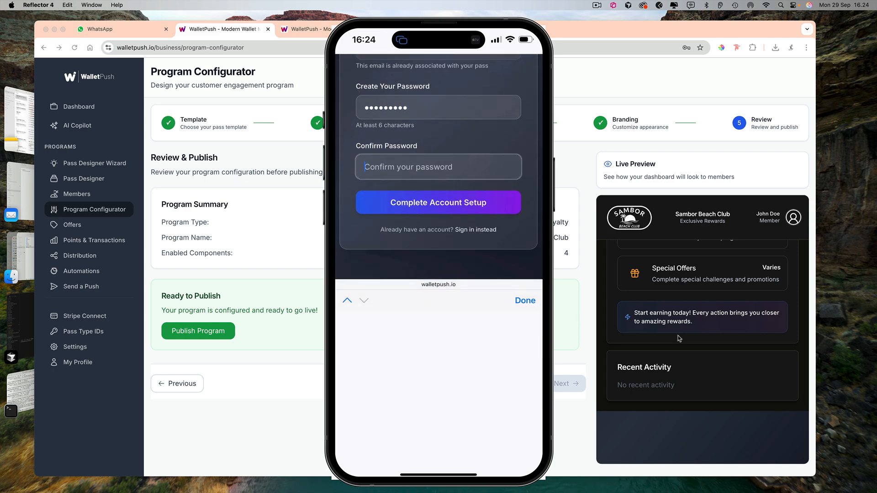
Try to complete the member account setup by filling in the password confirmation field and submitting the form
{"action": "type", "text": "•••••"}
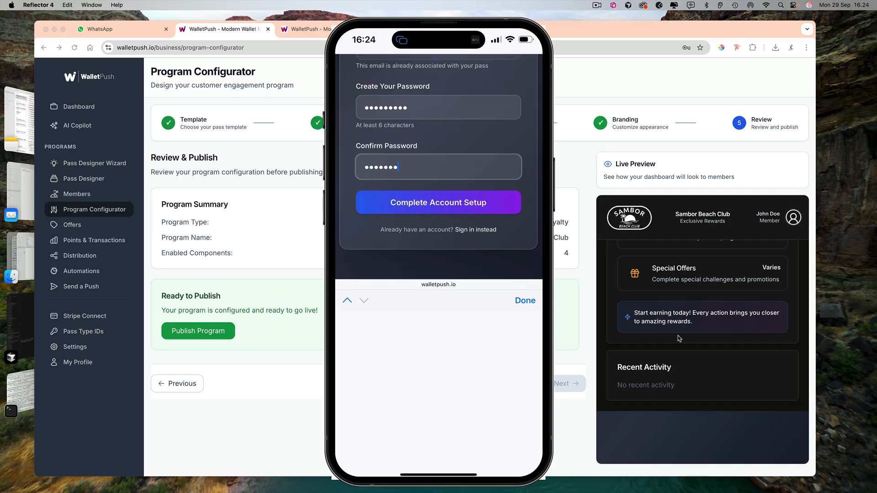
{"action": "type", "text": "••"}
{"action": "key", "text": "Return"}
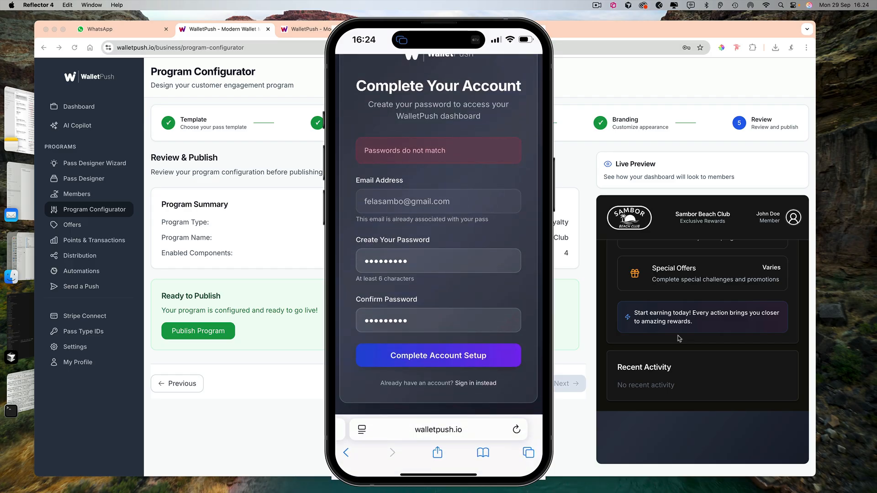
Clear the Create Your Password field and enter the account password again
{"action": "key", "text": "BackSpace"}
{"action": "key", "text": "BackSpace"}
{"action": "key", "text": "BackSpace"}
{"action": "key", "text": "BackSpace"}
{"action": "key", "text": "BackSpace"}
{"action": "key", "text": "BackSpace"}
{"action": "key", "text": "BackSpace"}
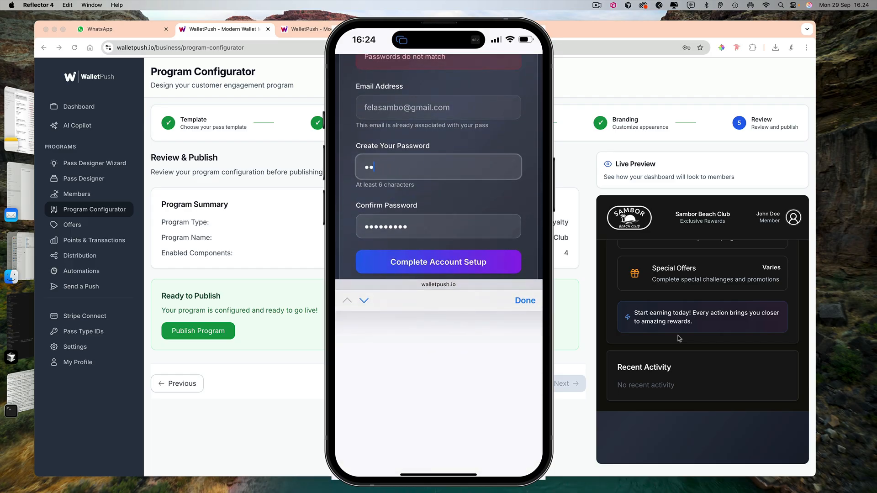
{"action": "key", "text": "BackSpace"}
{"action": "key", "text": "BackSpace"}
{"action": "type", "text": "*********"}
{"action": "key", "text": "Tab"}
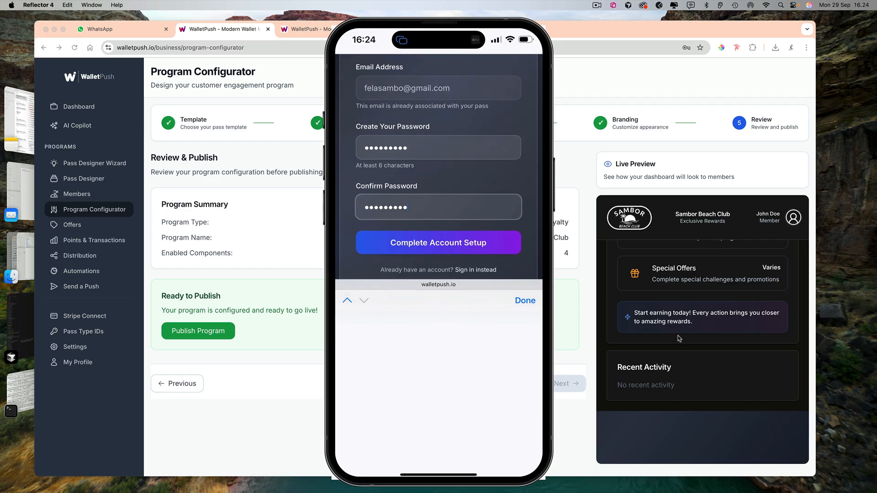
Replace the entry in the Confirm Password field with the matching account password and submit the account setup
{"action": "key", "text": "BackSpace"}
{"action": "key", "text": "BackSpace"}
{"action": "key", "text": "BackSpace"}
{"action": "key", "text": "BackSpace"}
{"action": "key", "text": "BackSpace"}
{"action": "key", "text": "BackSpace"}
{"action": "key", "text": "BackSpace"}
{"action": "key", "text": "BackSpace"}
{"action": "key", "text": "BackSpace"}
{"action": "type", "text": "*********"}
{"action": "key", "text": "Return"}
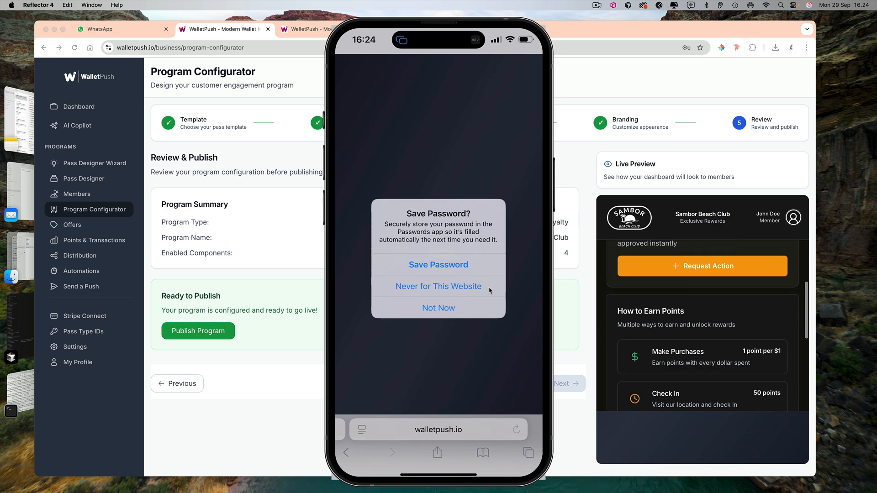
Refuse password saving for this website and compare the phone's member dashboard with the Live Preview
{"action": "left_click", "coordinate": [488, 290]}
{"action": "scroll", "coordinate": [639, 297], "scroll_direction": "up", "scroll_amount": 3}
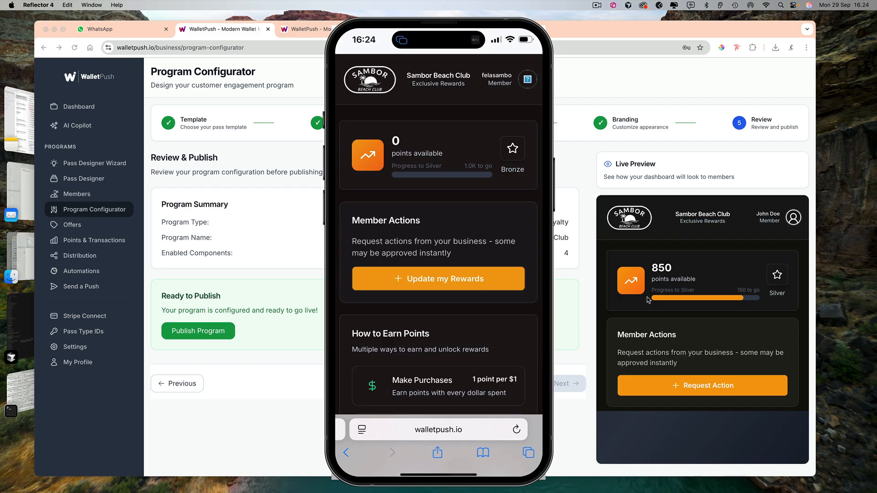
{"action": "scroll", "coordinate": [684, 329], "scroll_direction": "down", "scroll_amount": 2}
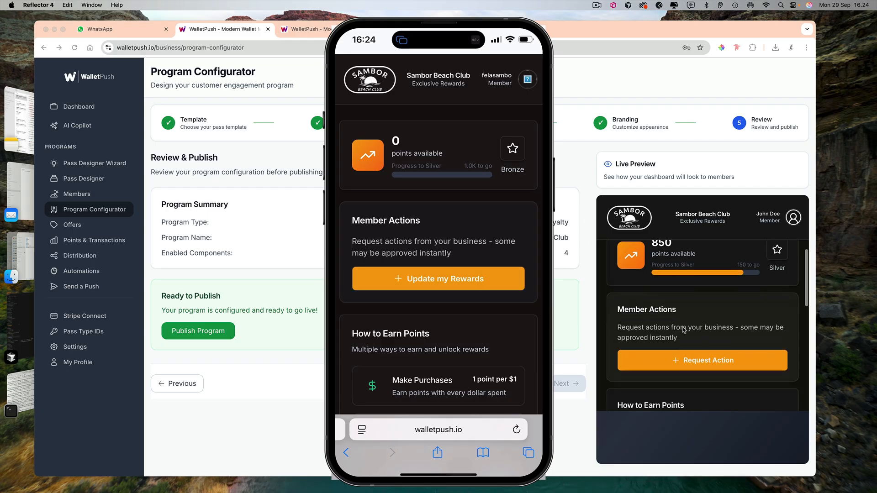
{"action": "scroll", "coordinate": [684, 330], "scroll_direction": "down", "scroll_amount": 5}
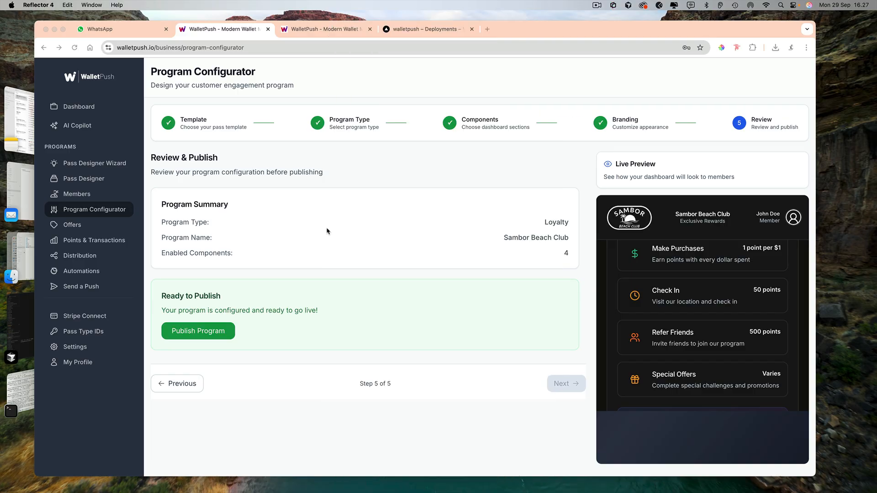
Open the Points & Transactions page and examine the newest check-in entry's balance in the Transaction Ledger
{"action": "left_click", "coordinate": [115, 240]}
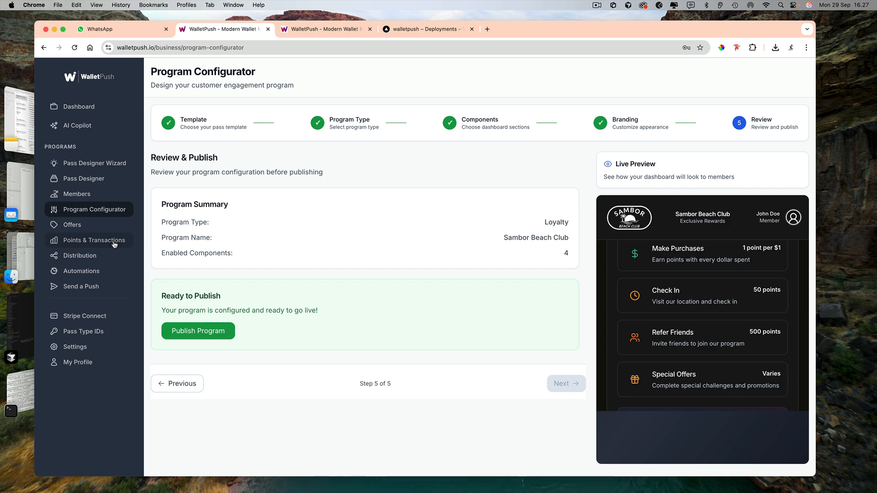
{"action": "left_click", "coordinate": [111, 242]}
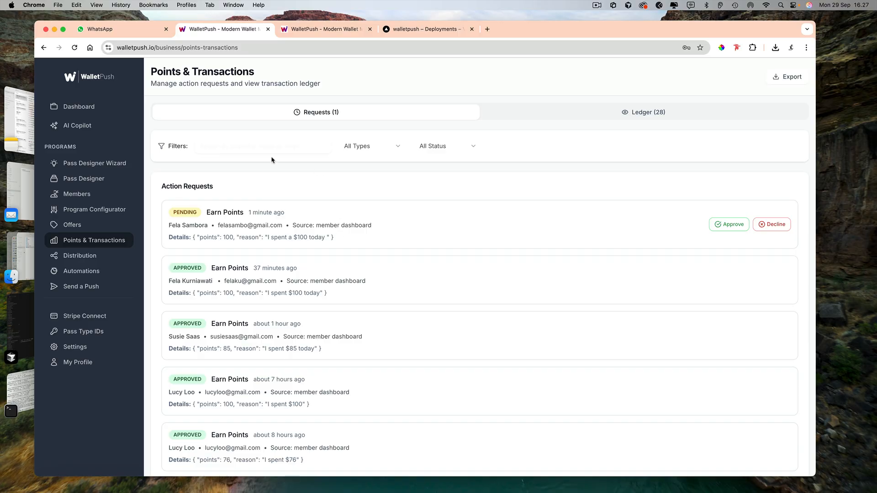
{"action": "left_click", "coordinate": [646, 117]}
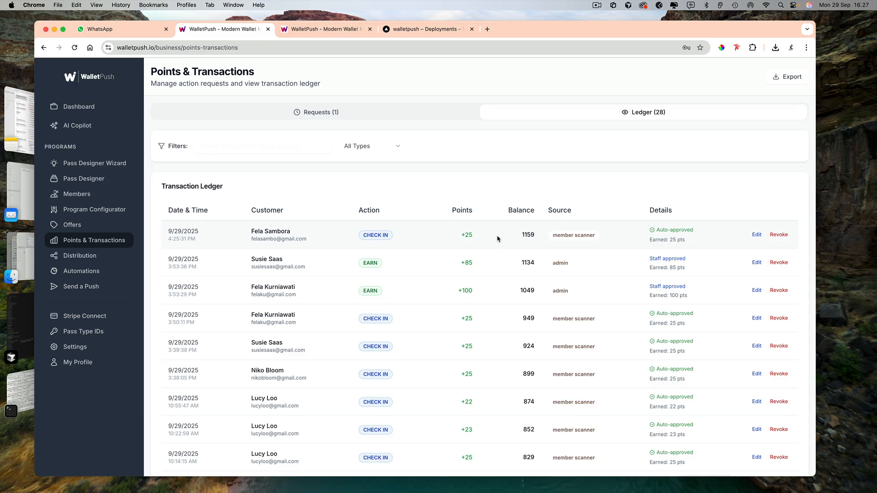
{"action": "left_click_drag", "start_coordinate": [518, 238], "coordinate": [541, 237]}
Return to the action requests and approve the pending Earn Points request for 100 points
{"action": "left_click", "coordinate": [290, 116]}
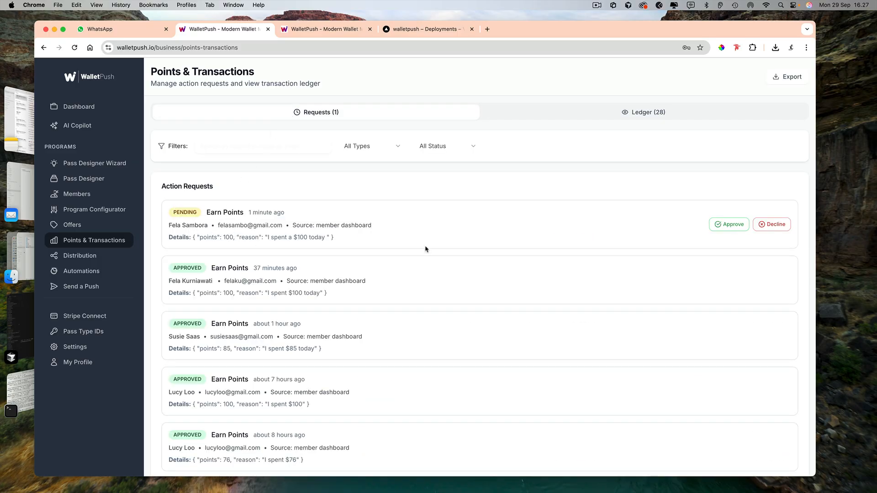
{"action": "left_click", "coordinate": [719, 226]}
{"action": "left_click", "coordinate": [730, 227]}
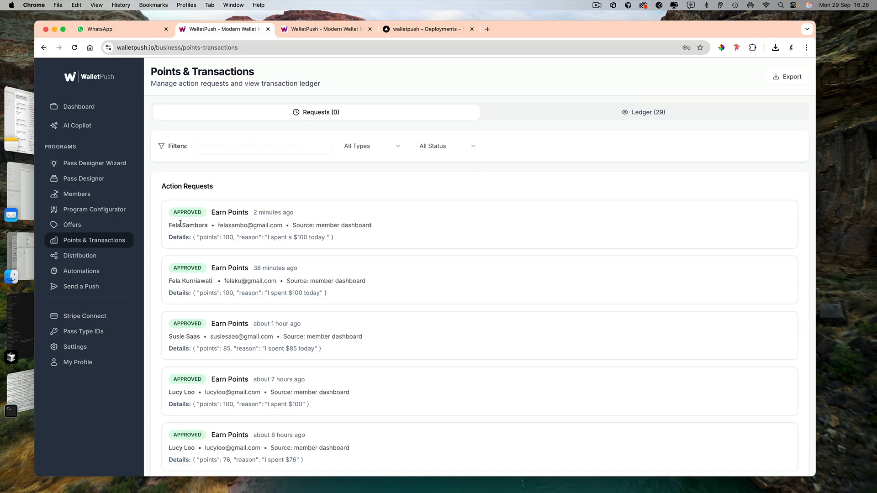
{"action": "scroll", "coordinate": [180, 223], "scroll_direction": "down", "scroll_amount": 1}
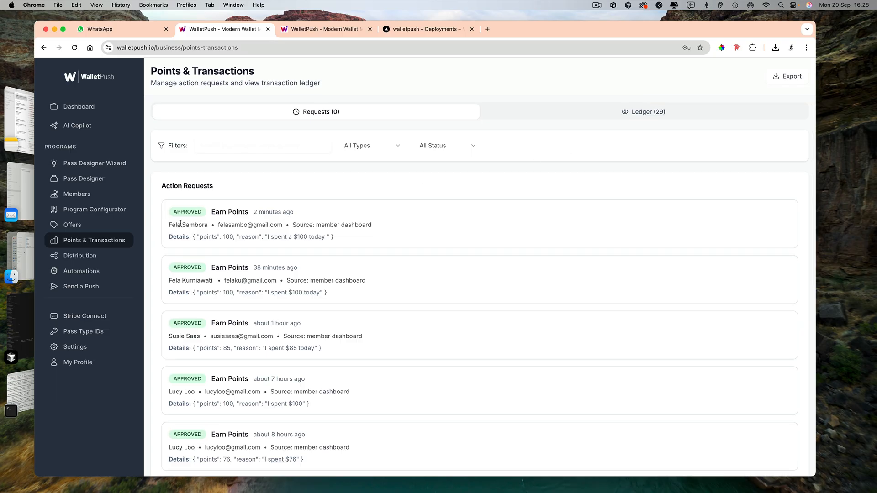